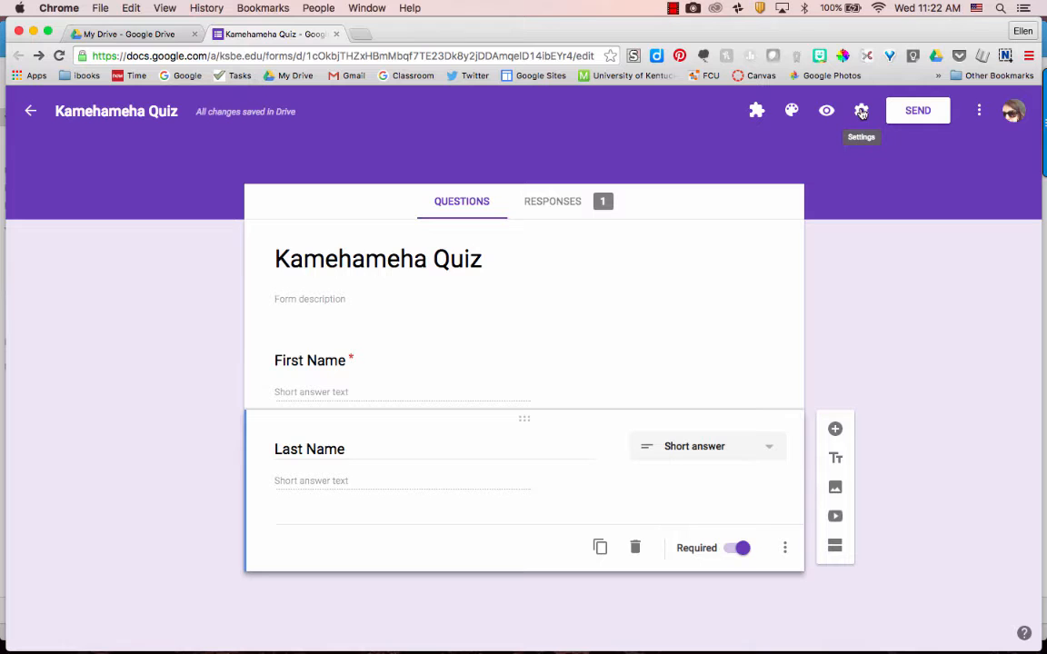
Step: Make Kamehameha Quiz a self-grading quiz that releases grades immediately, and save the setting
click(862, 112)
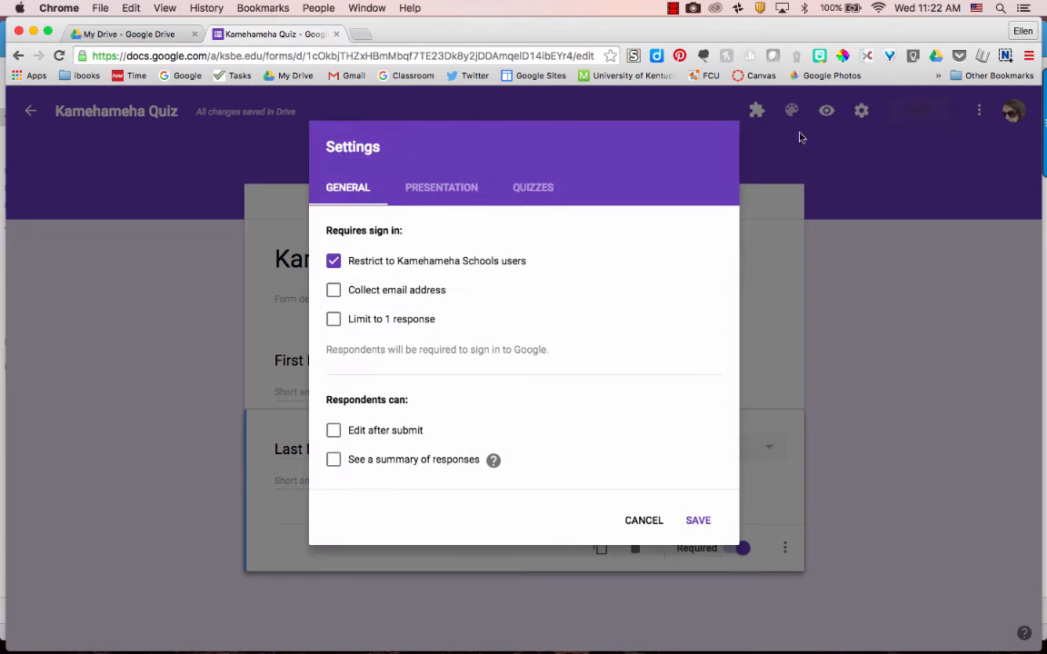
click(541, 189)
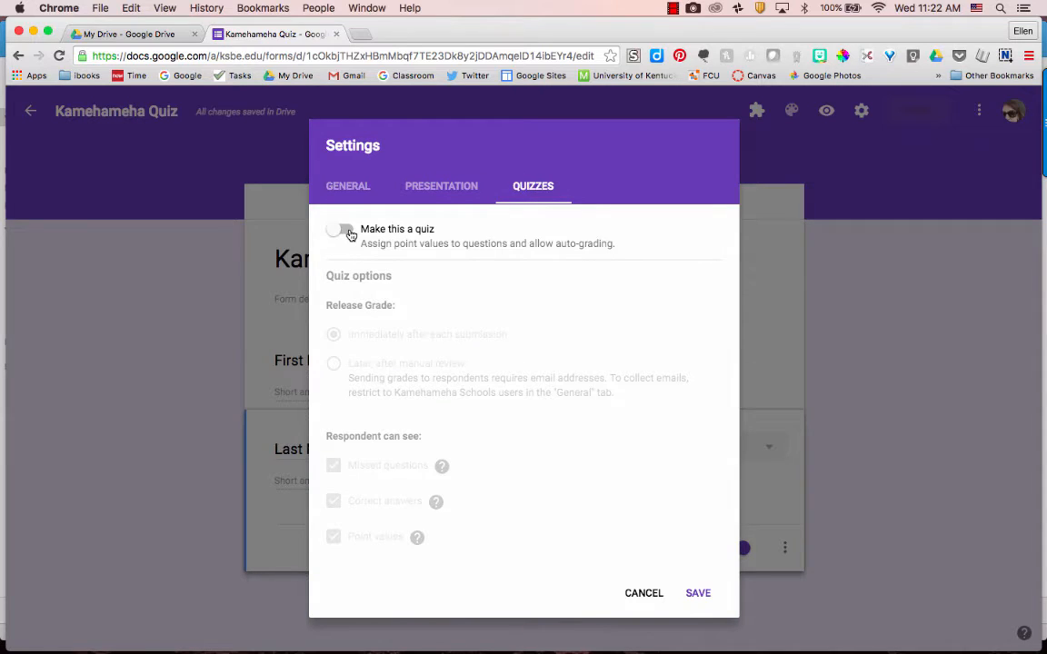
click(351, 235)
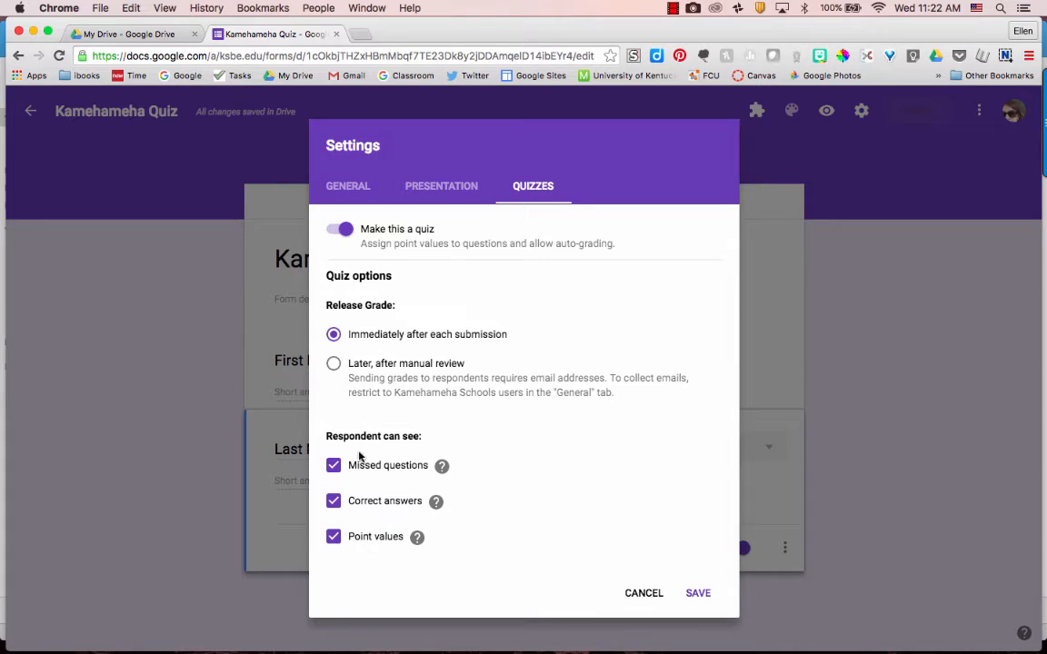
click(696, 594)
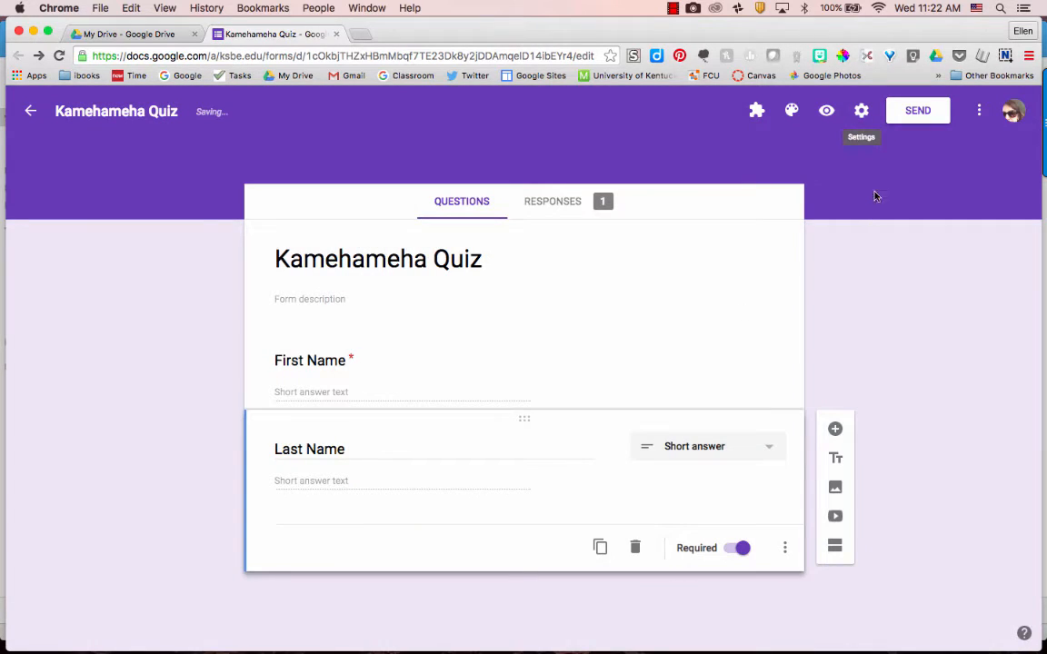
click(862, 110)
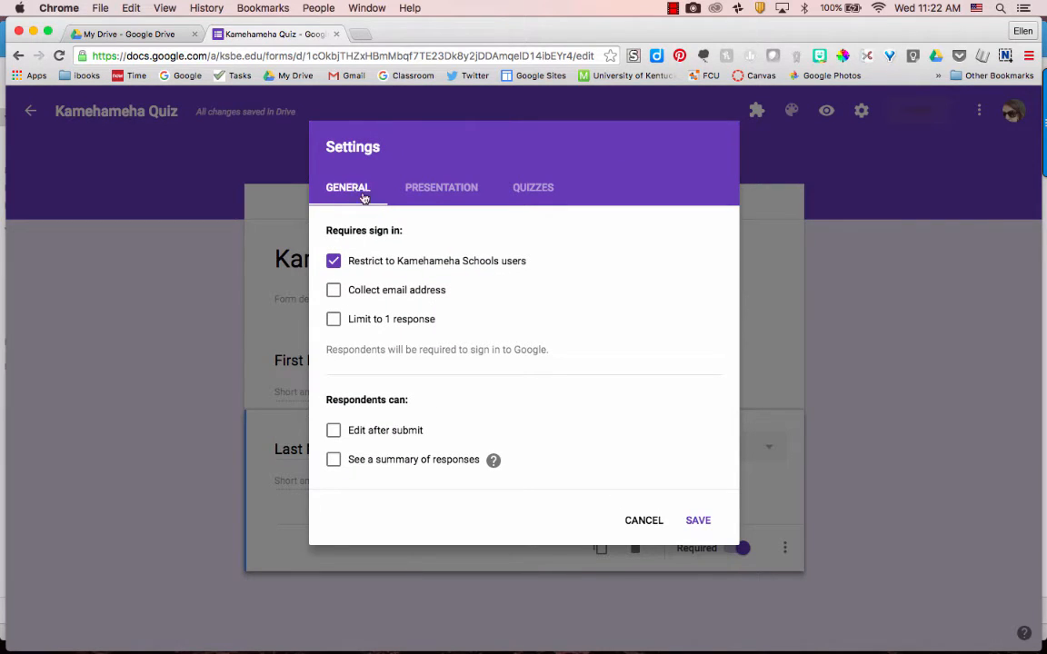
Step: Turn on Collect email address in General settings and save
click(333, 291)
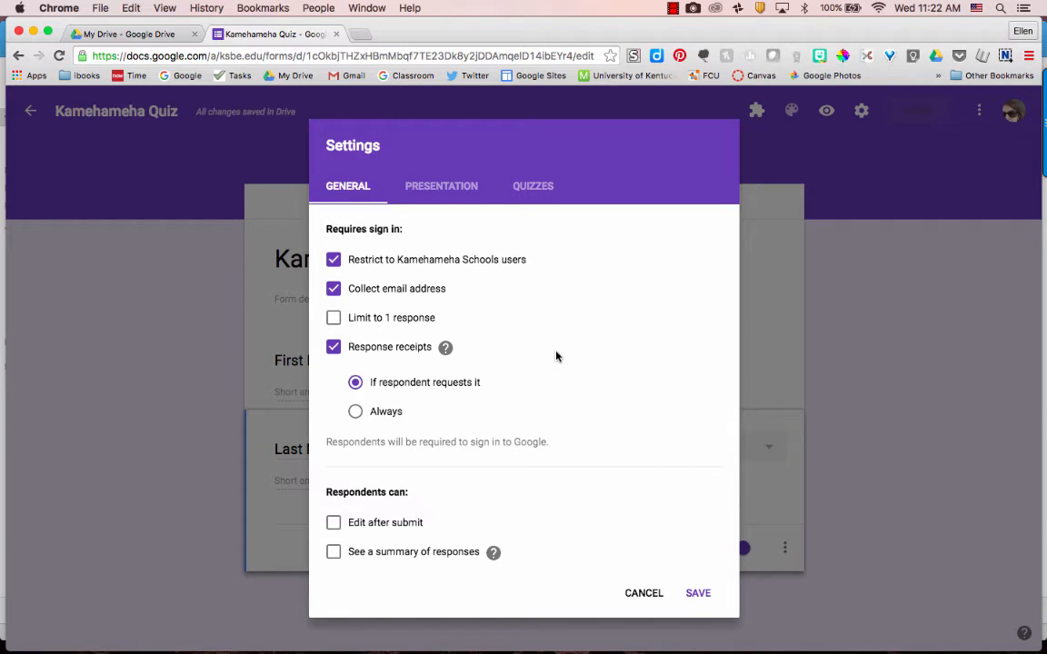
click(698, 593)
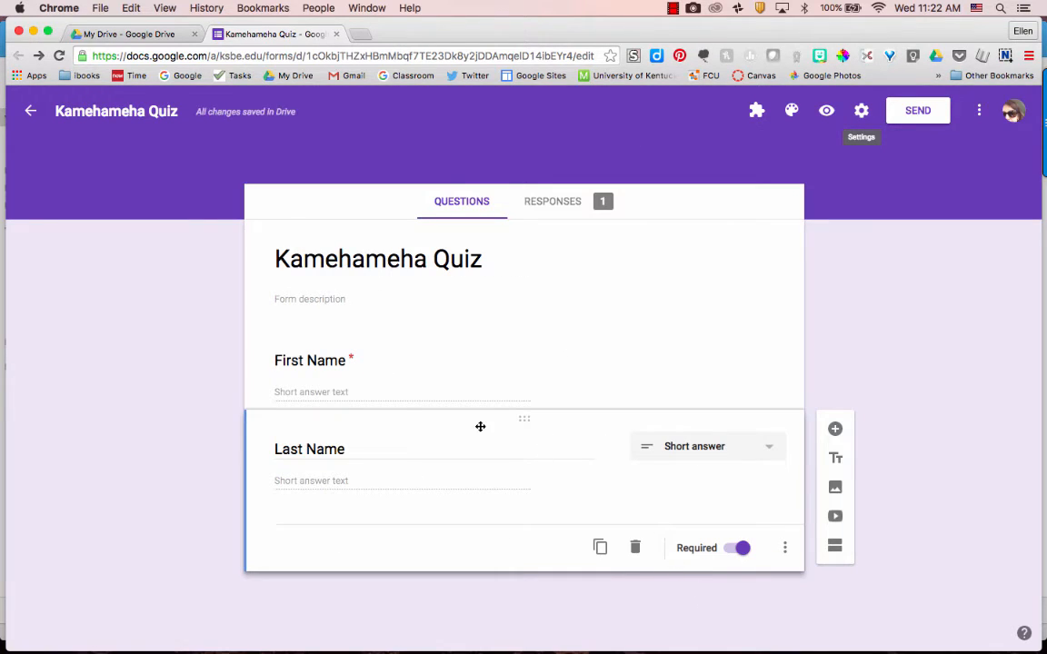
Step: Add a multiple-choice question titled 'When was Kamehameha Schools founded?'
click(836, 431)
scroll(676, 491, down, 2)
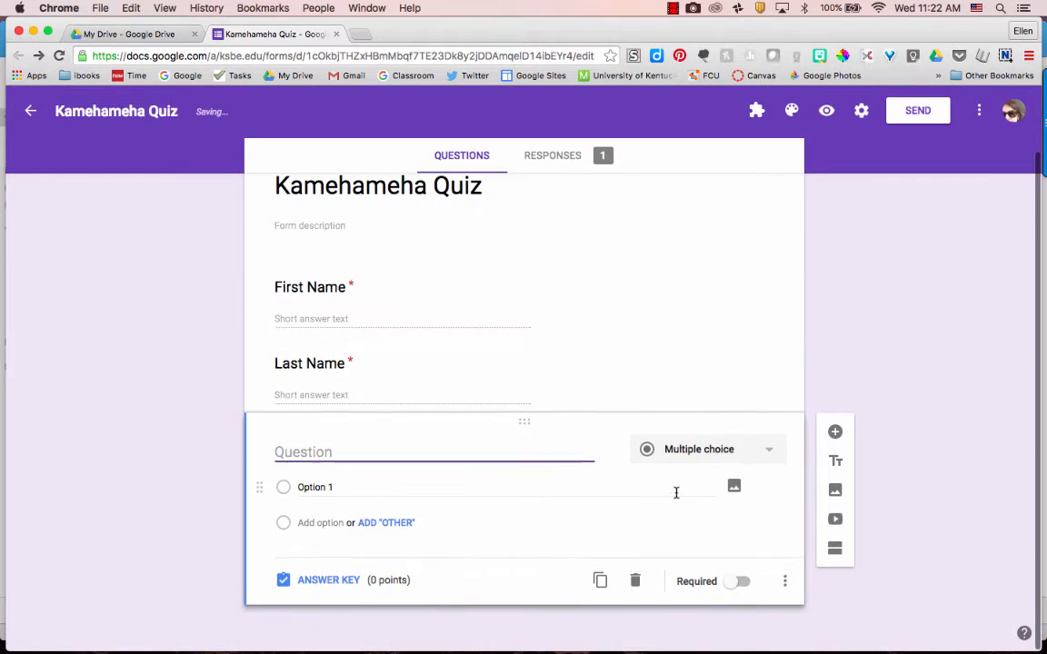
text(W)
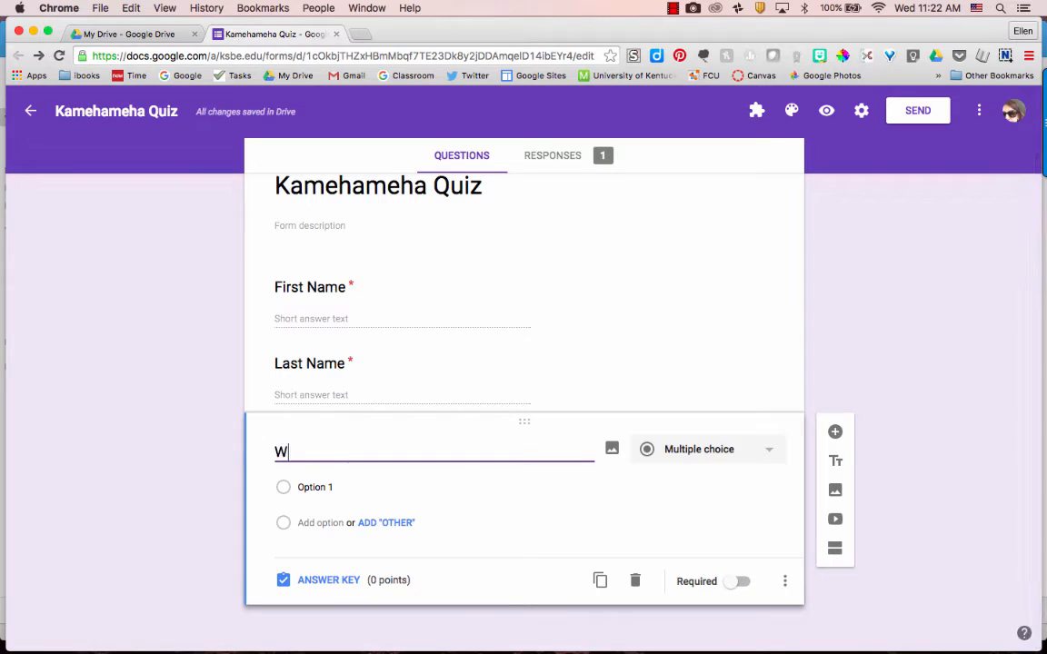
text(hen was)
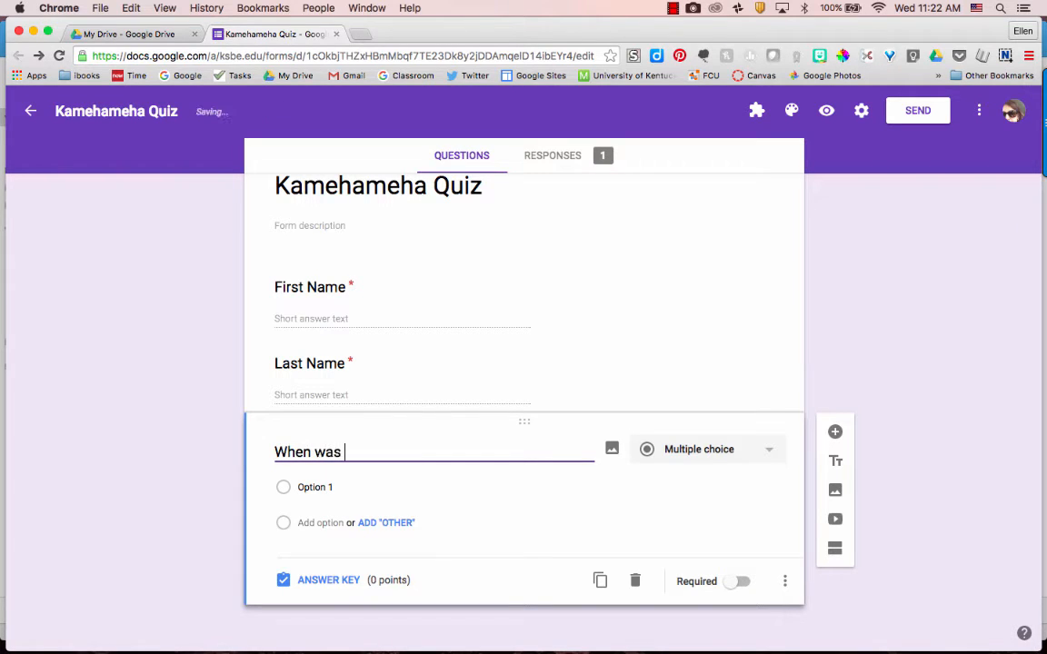
text( Kamehameha)
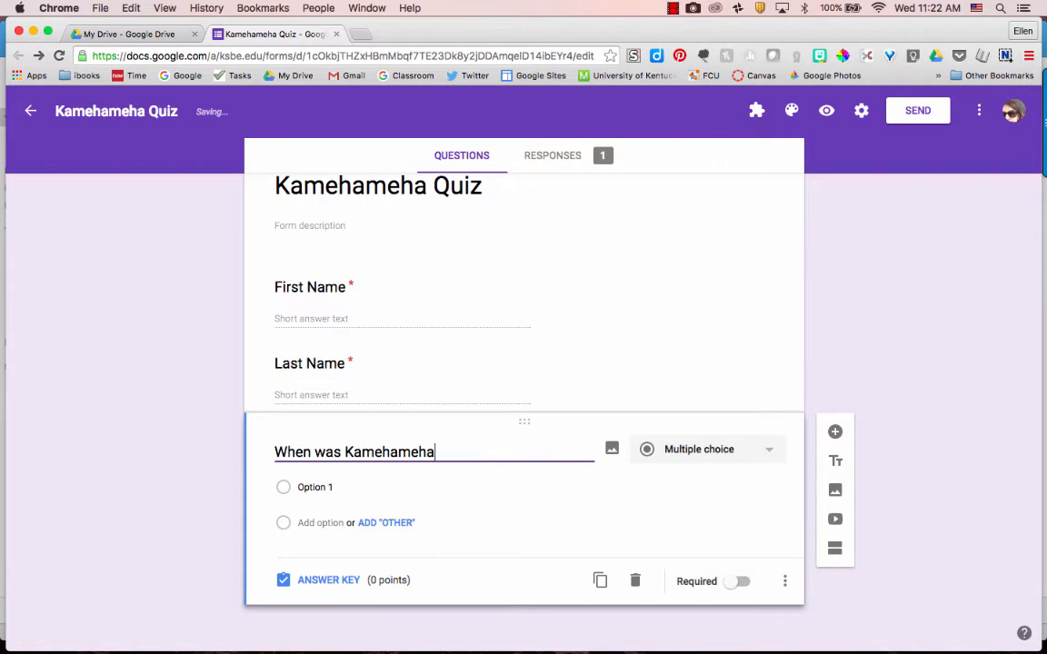
text( Schools )
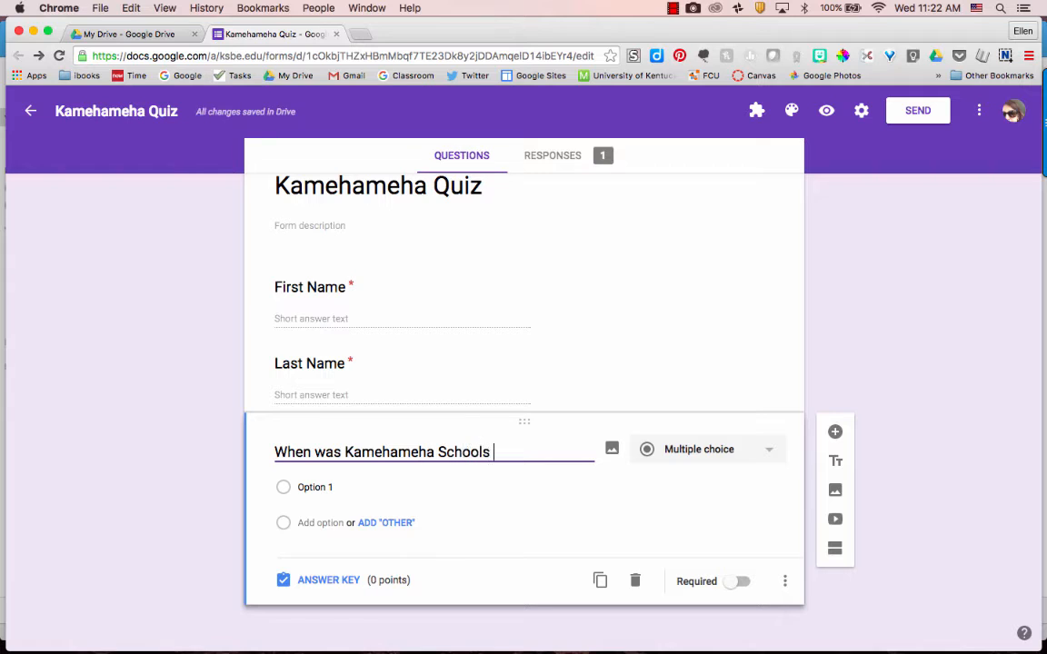
text(Fou)
key(BackSpace)
key(BackSpace)
key(BackSpace)
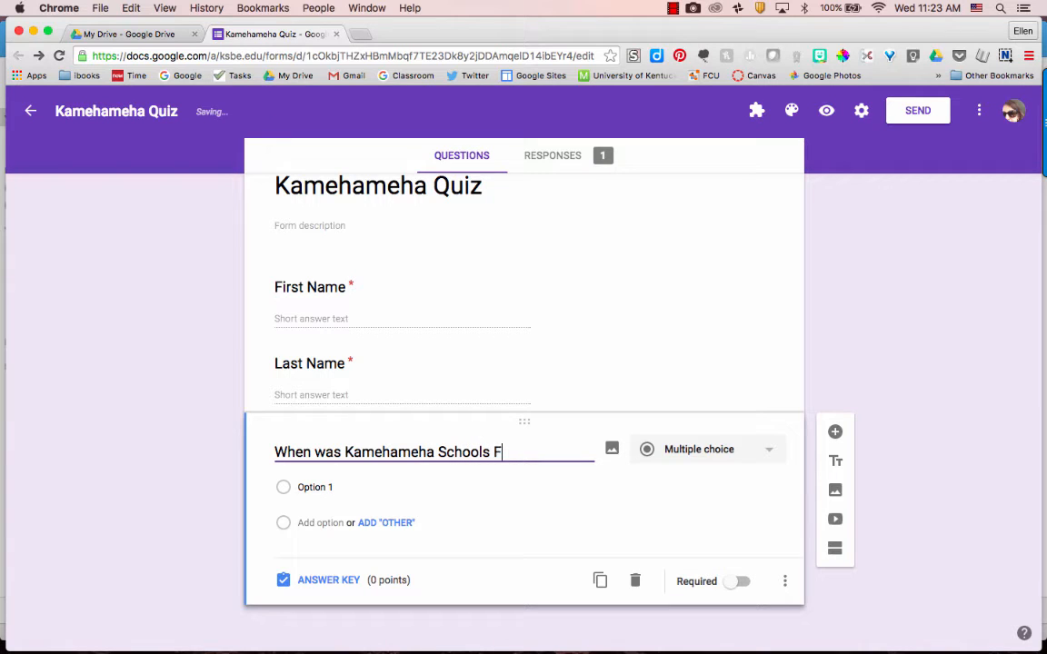
text(founded?)
Step: Fill in the answer options 1887, 1886, 1987 and 1986
click(320, 487)
text(1)
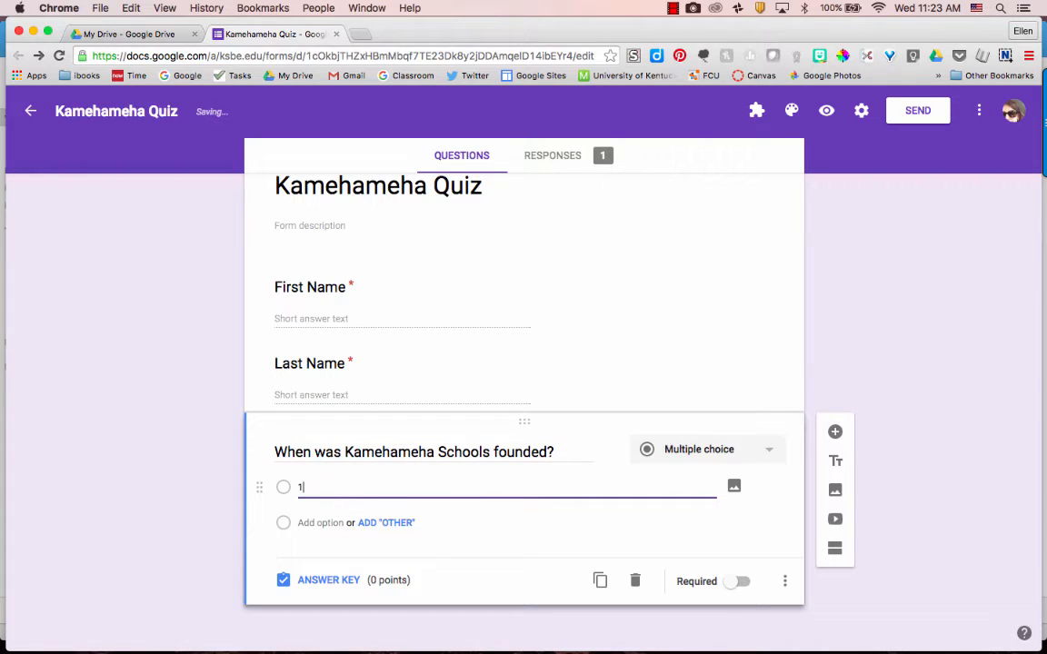
text(887)
click(318, 524)
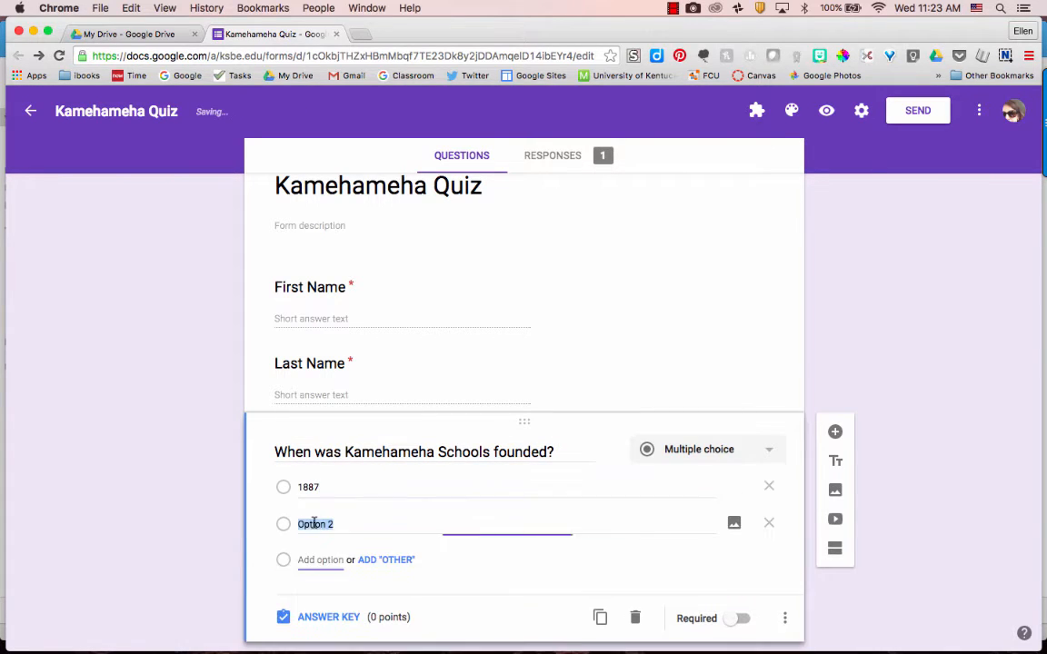
text(1886)
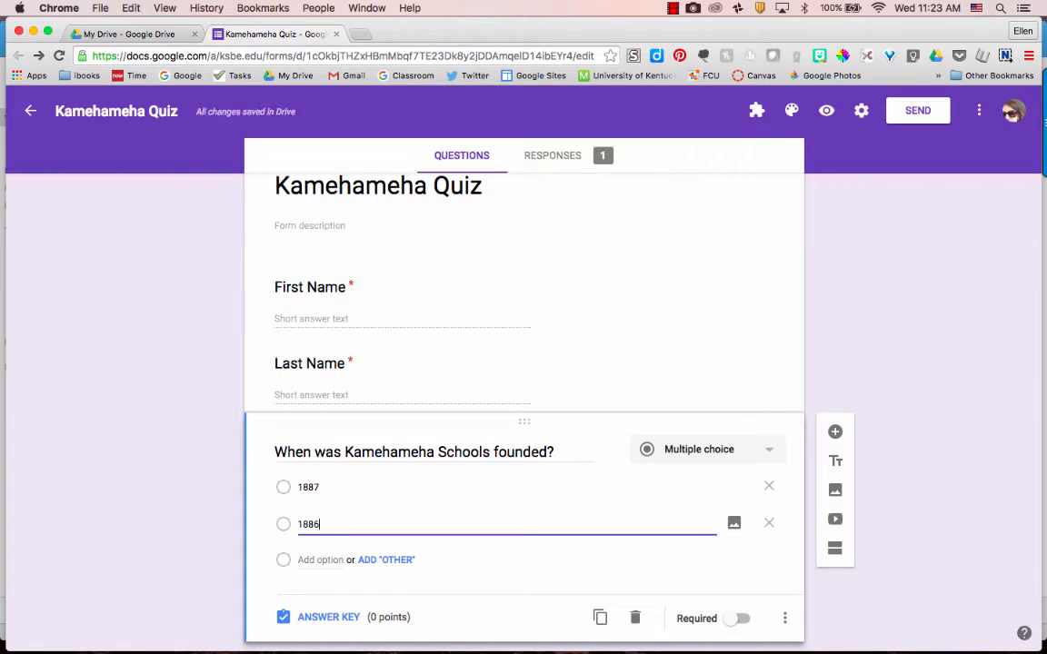
key(Return)
text(1987)
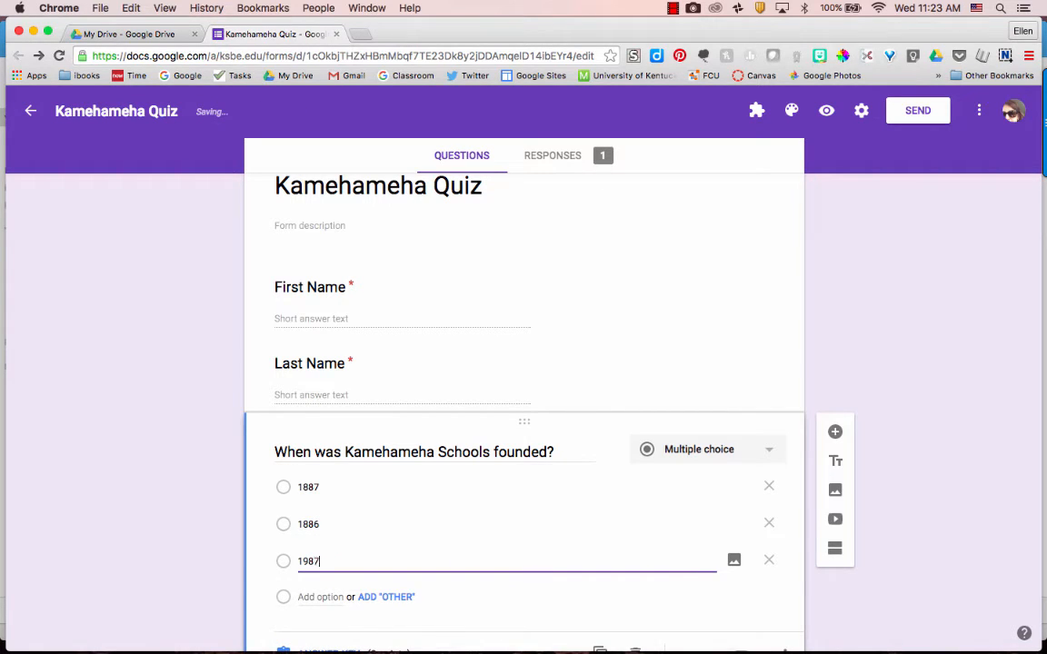
key(Return)
text(1986)
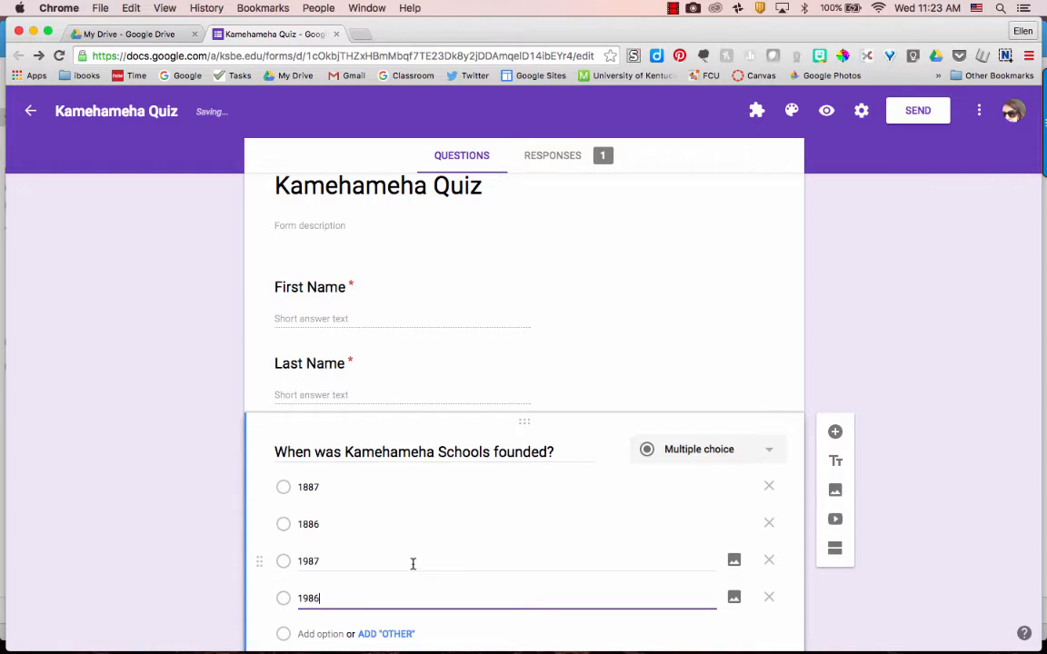
scroll(410, 563, down, 3)
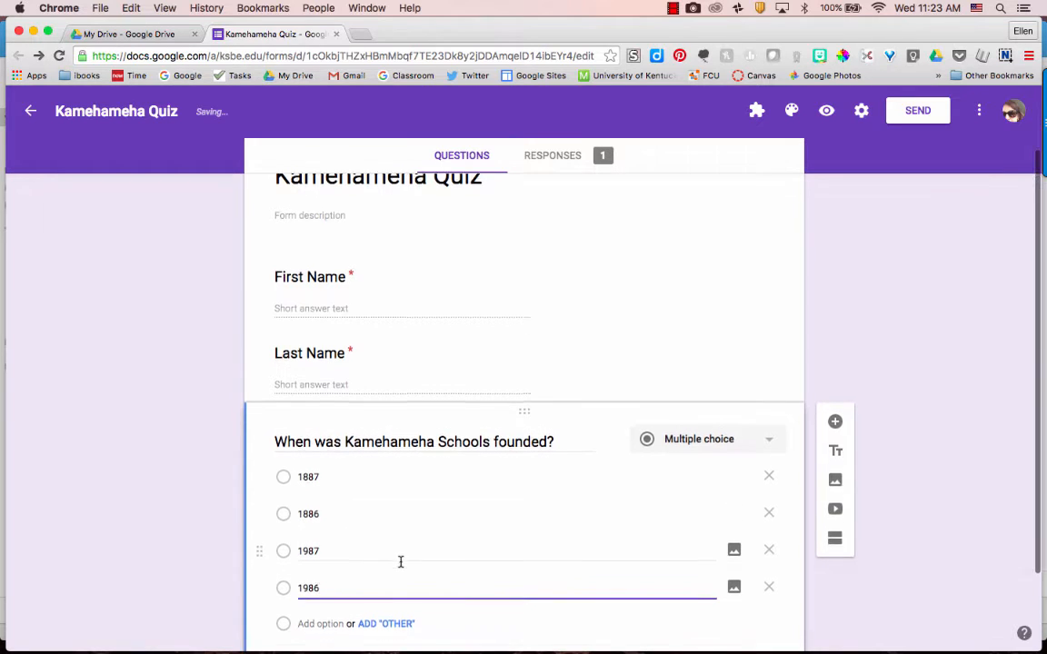
scroll(400, 563, down, 1)
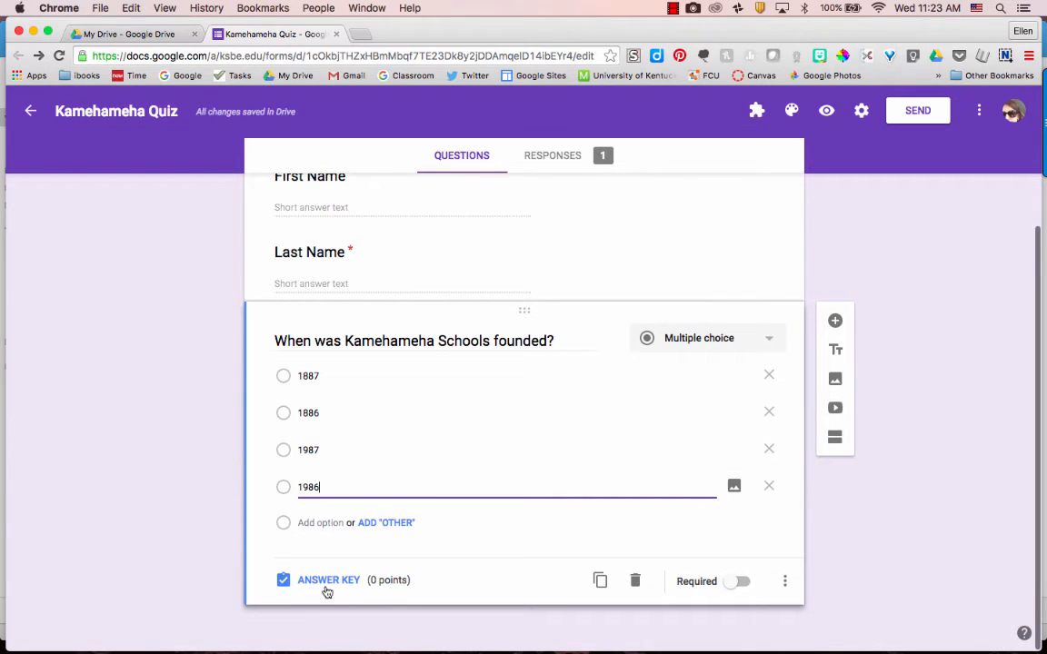
Step: In the answer key, mark 1887 correct for 1 point and leave answer feedback empty
click(325, 582)
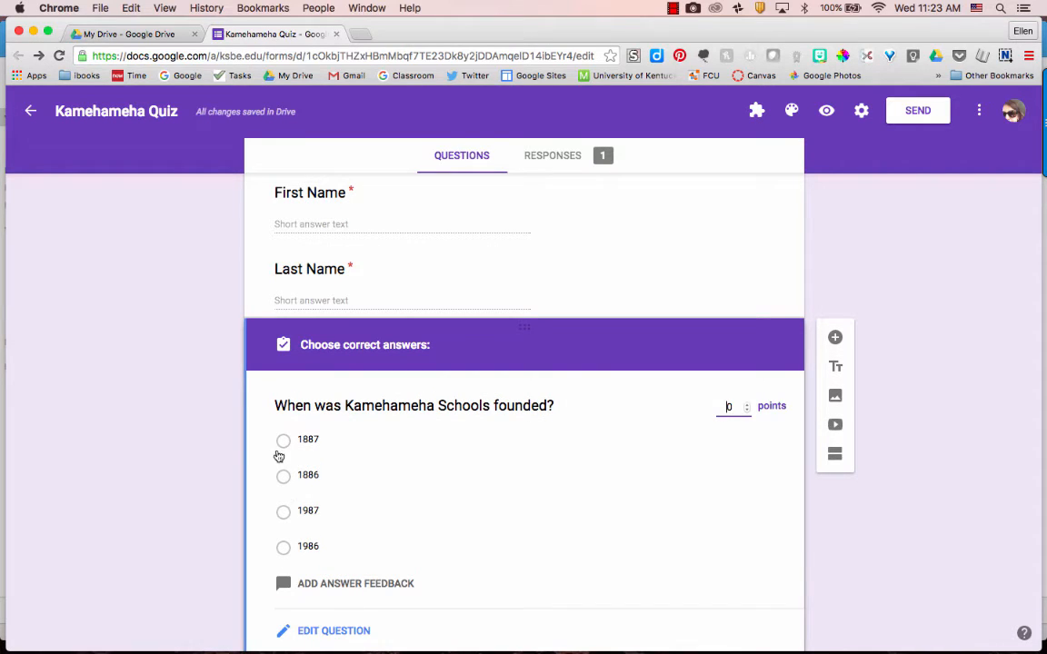
click(335, 449)
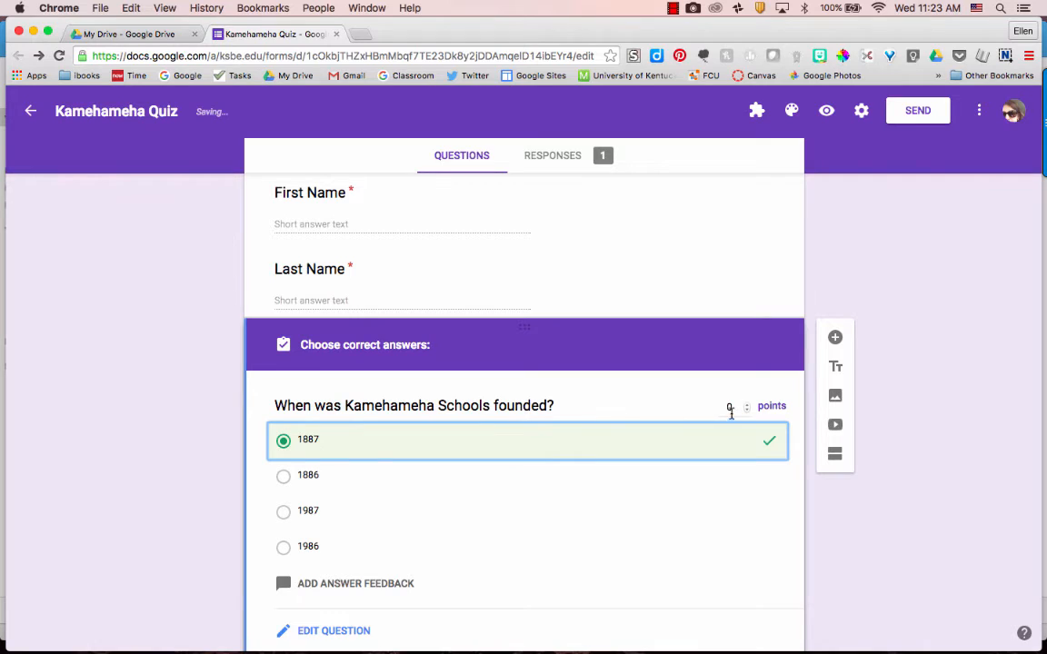
click(748, 404)
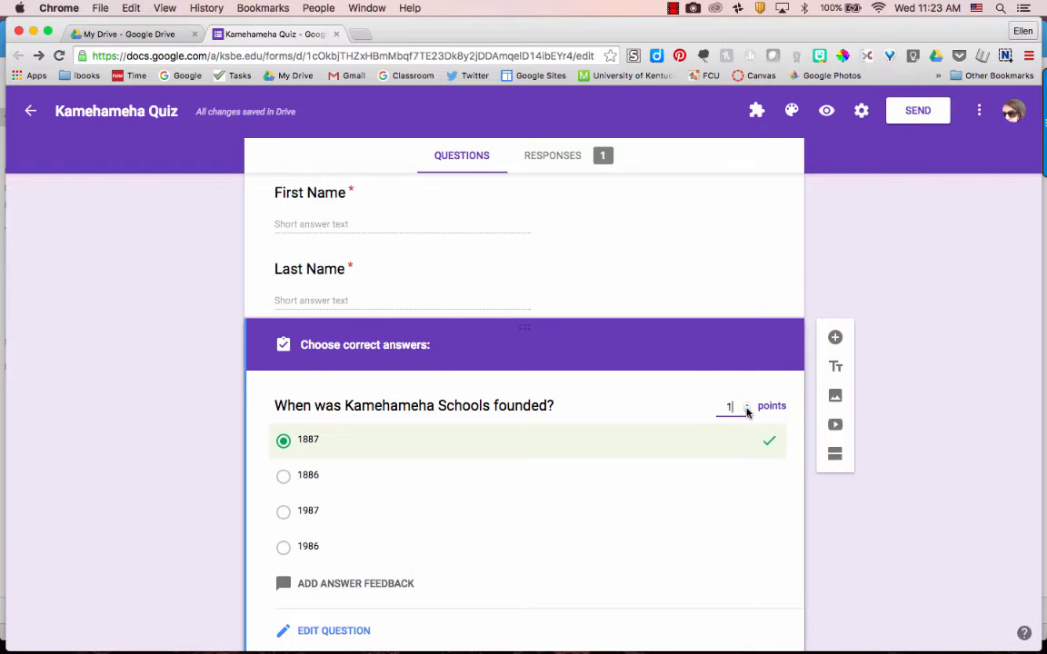
scroll(699, 444, down, 2)
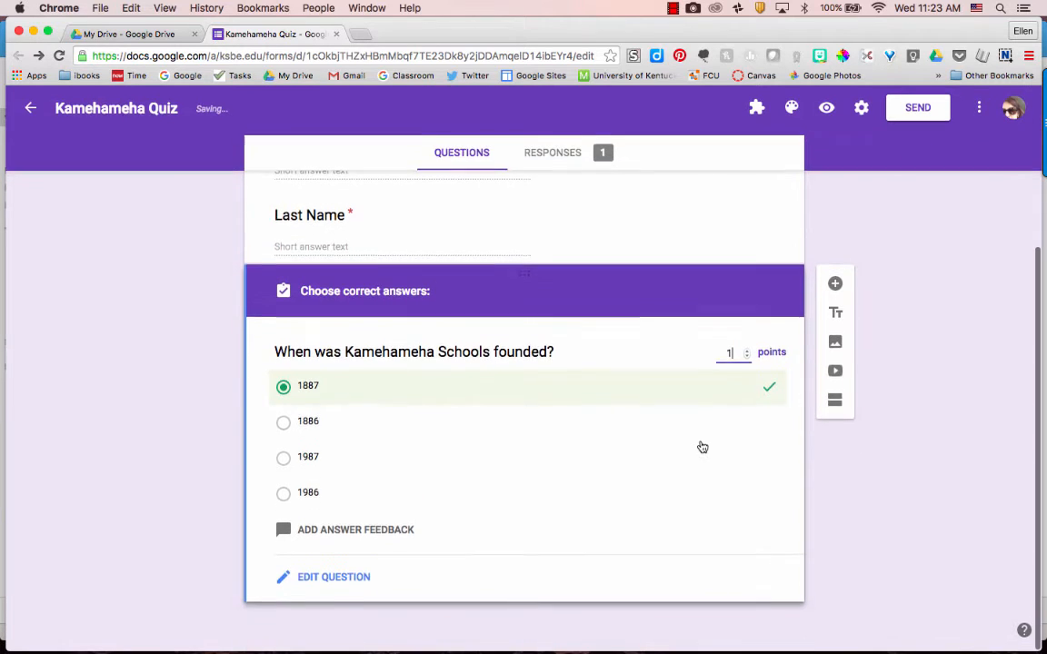
click(336, 535)
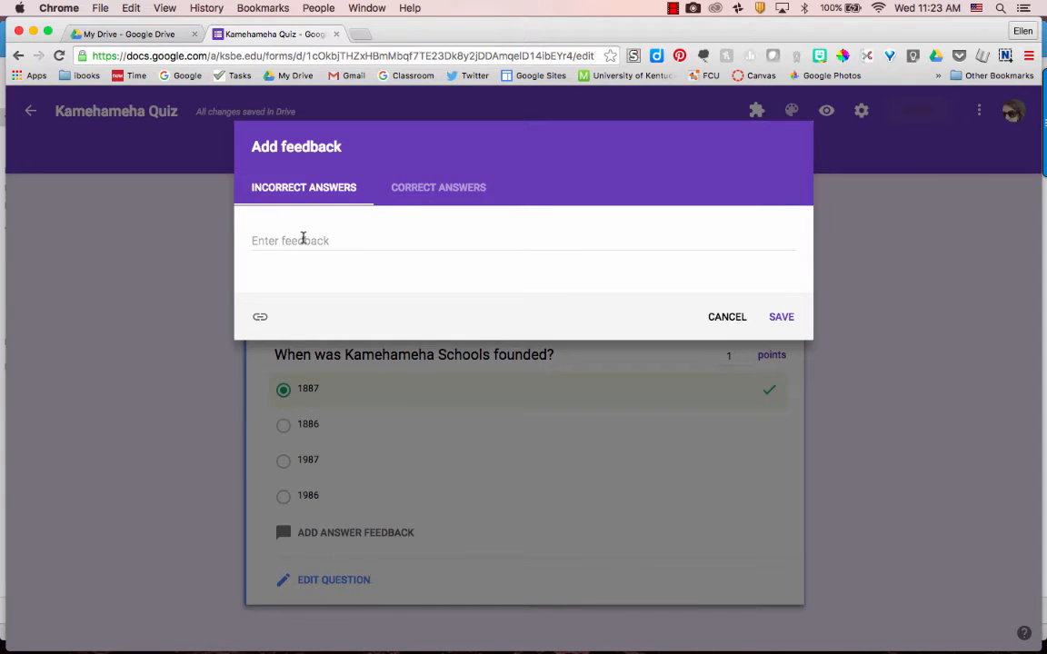
click(463, 191)
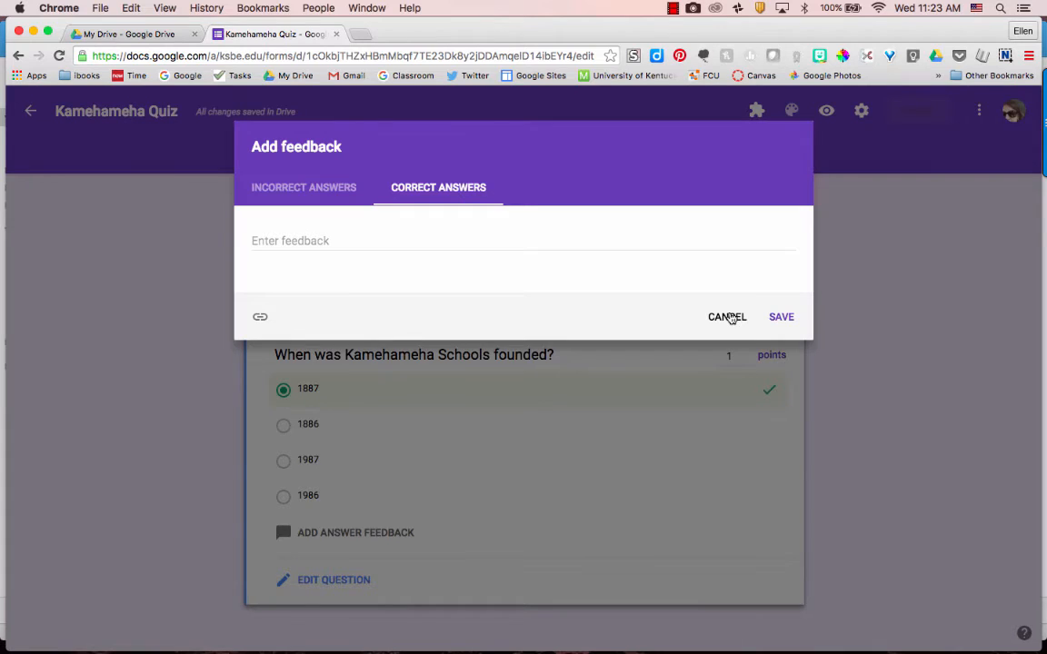
click(727, 317)
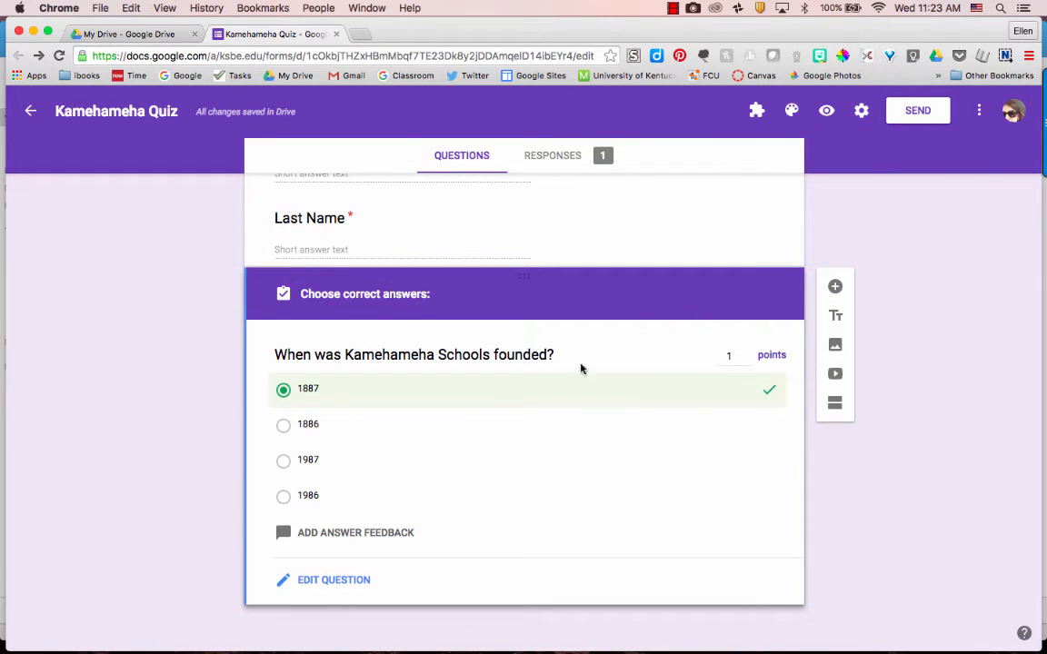
click(835, 287)
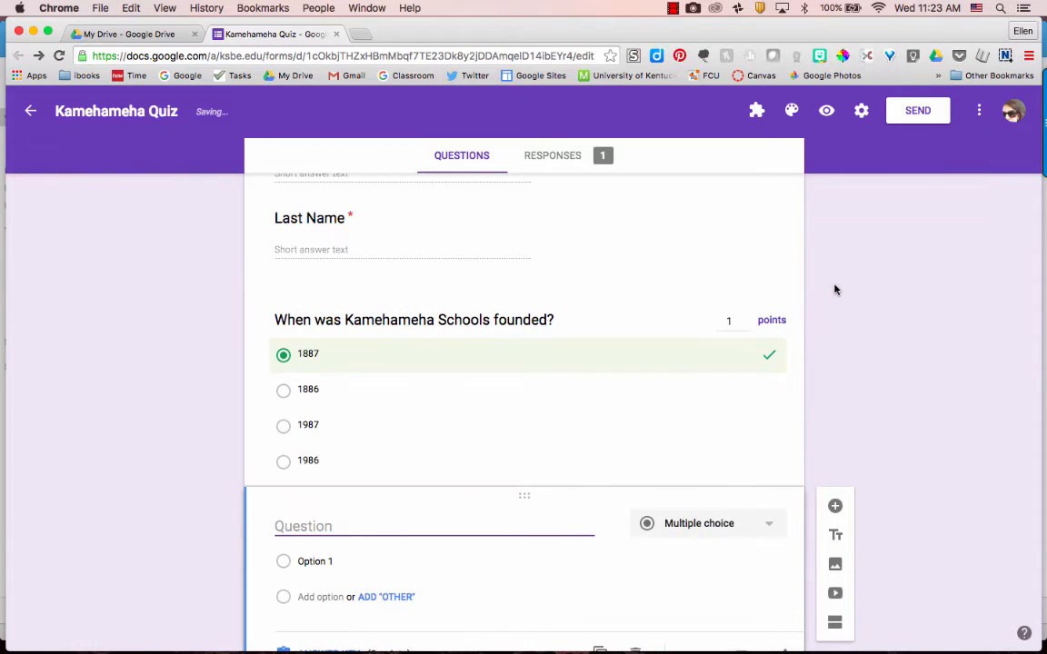
Step: Title the new question 'Who founded Kamehameha?' with options Kamehameha the Great and Bernice Pauahi Bishop
text(Who founde)
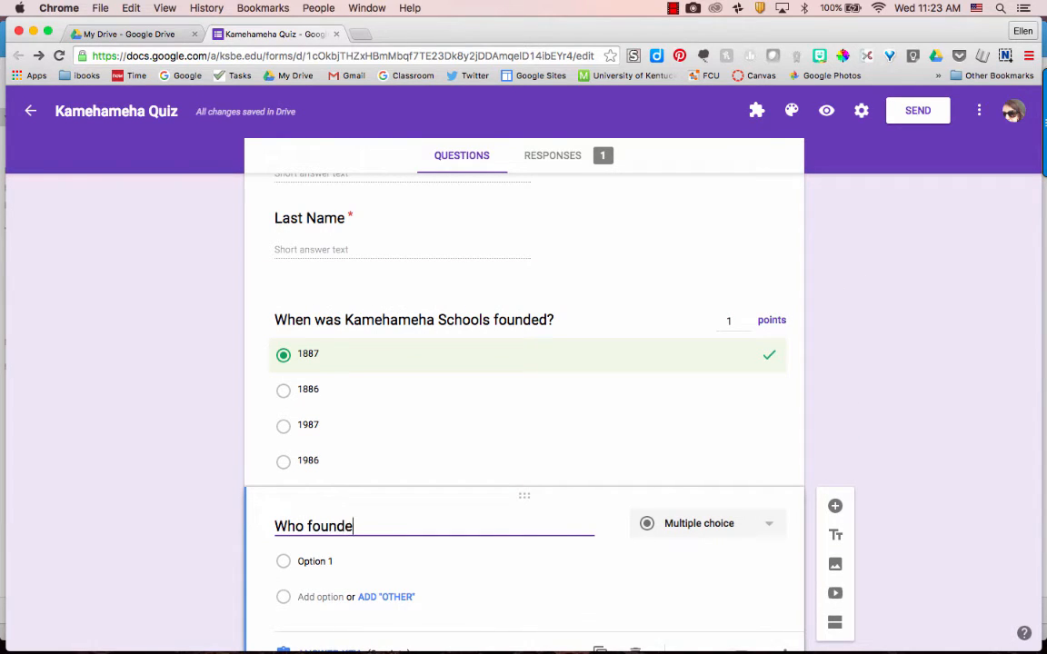
text(d Kamehameha)
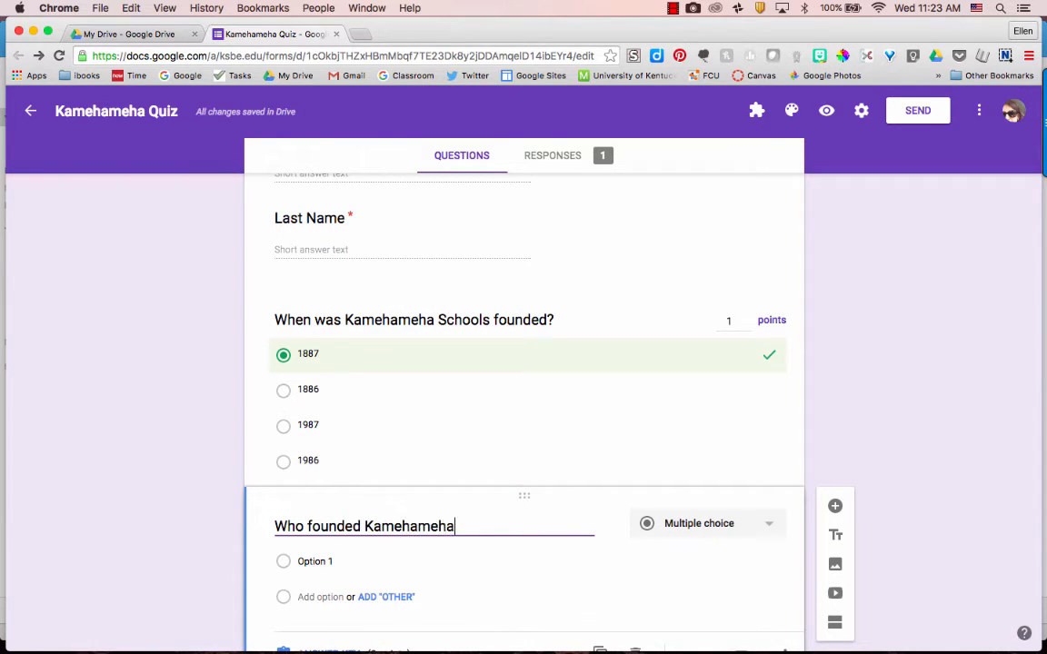
text(?)
click(328, 562)
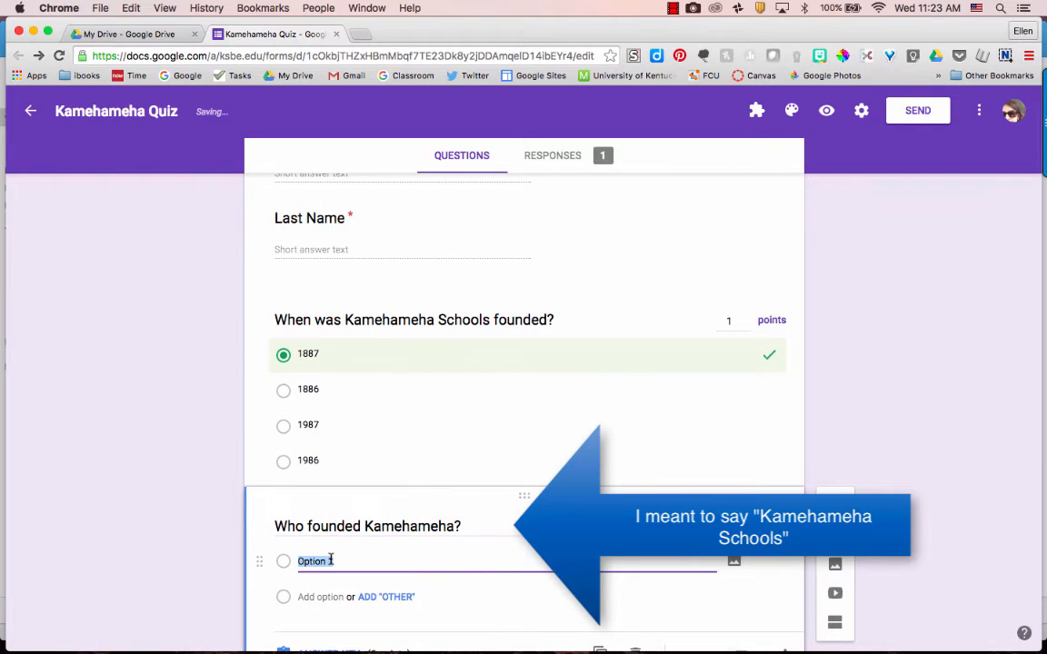
text(Kameha)
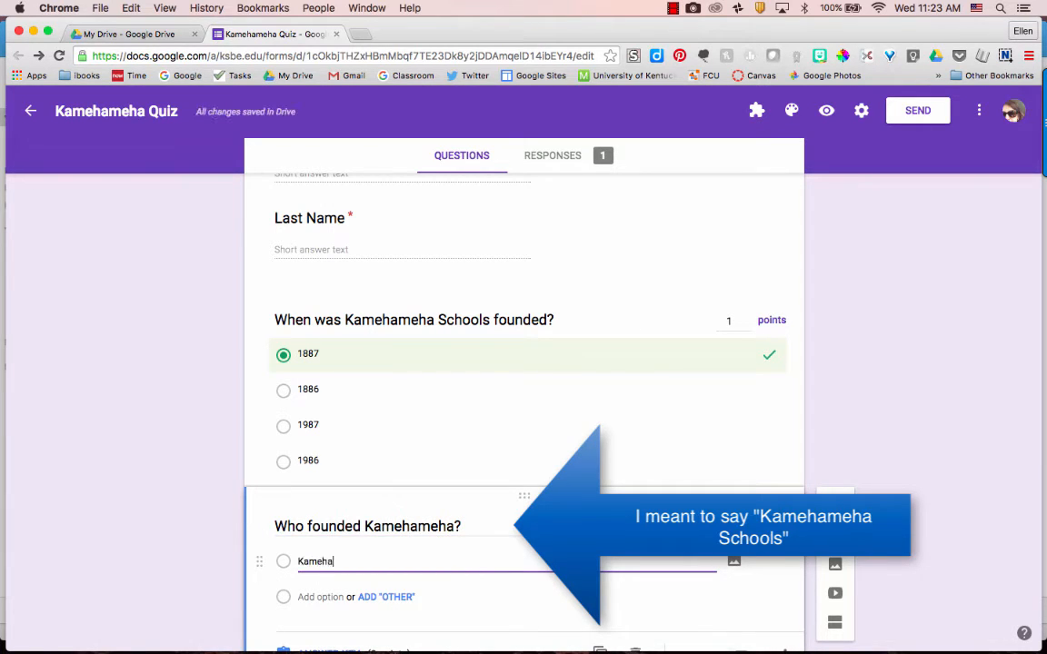
text(mea)
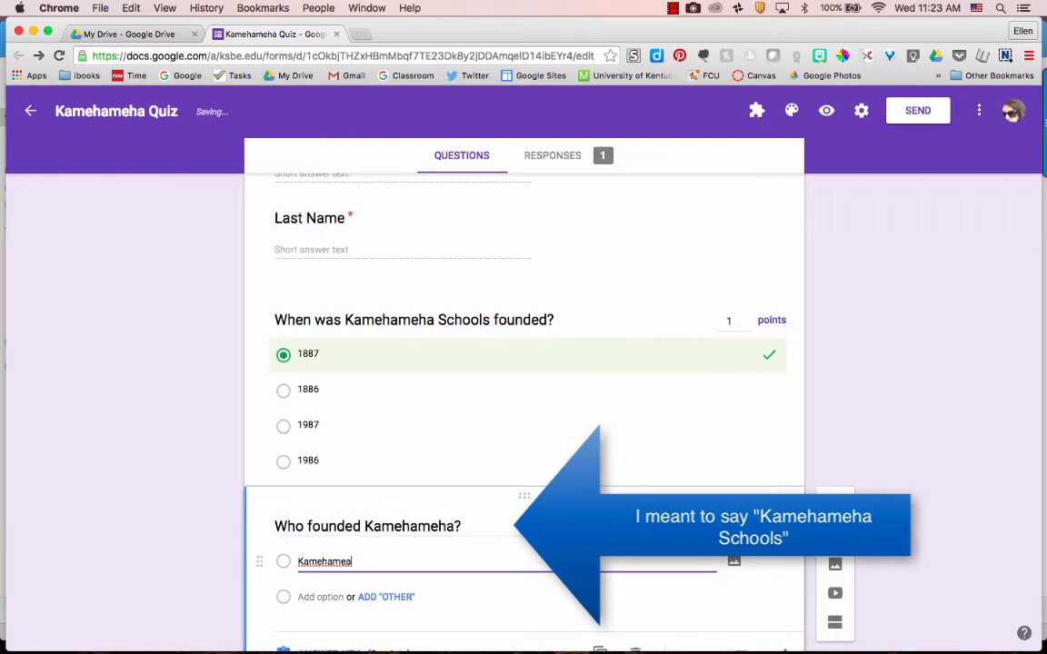
key(BackSpace)
text(ha the Great)
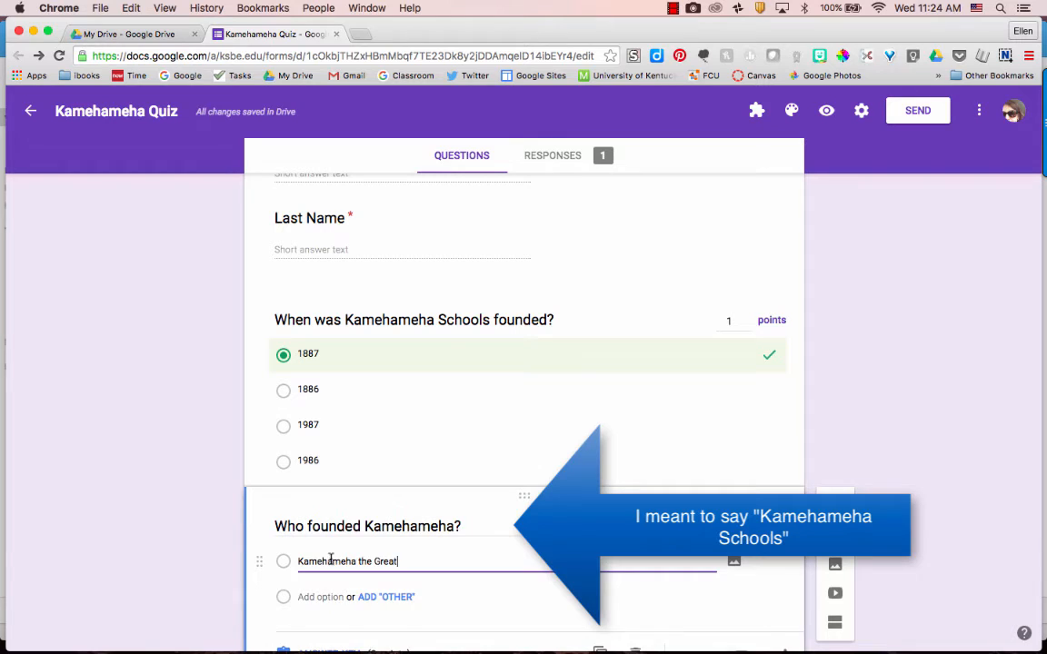
key(Return)
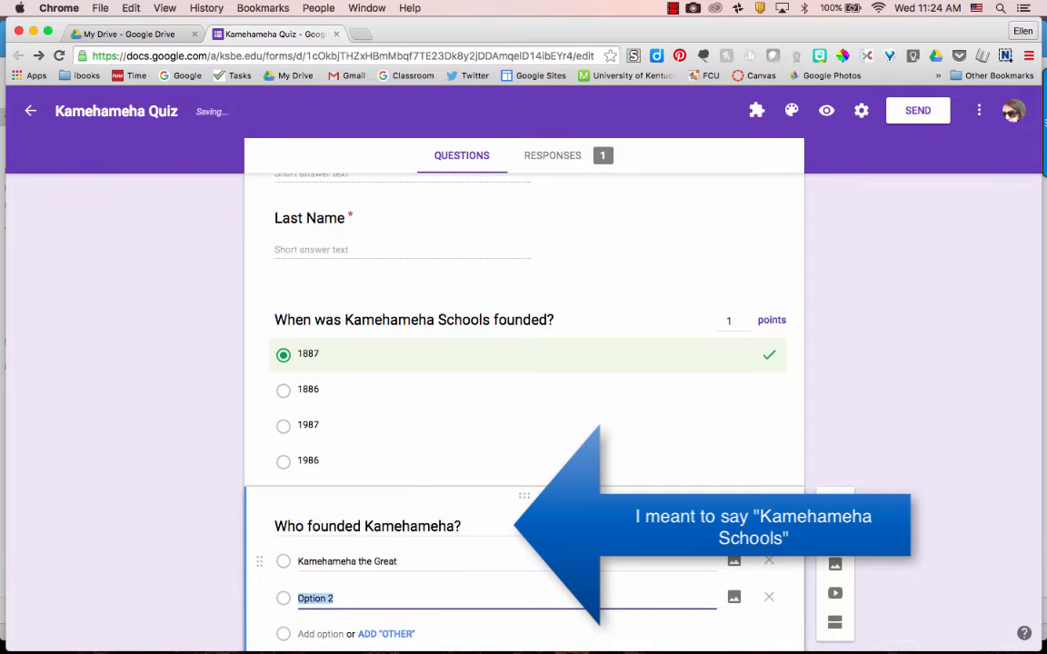
text(Bernice Pauahi Bishop)
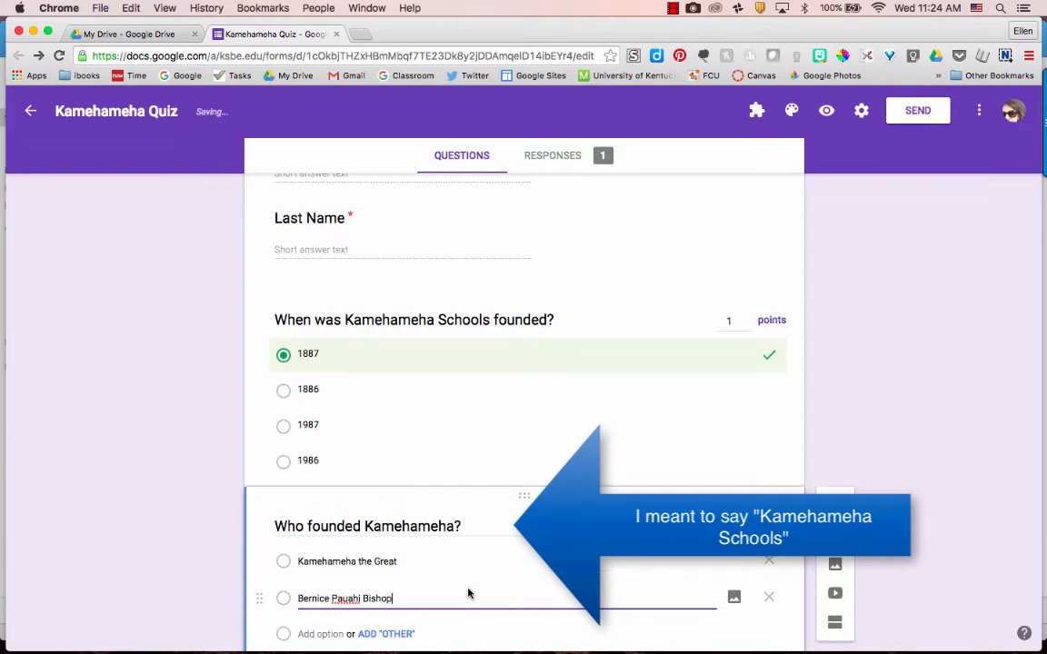
scroll(467, 594, down, 3)
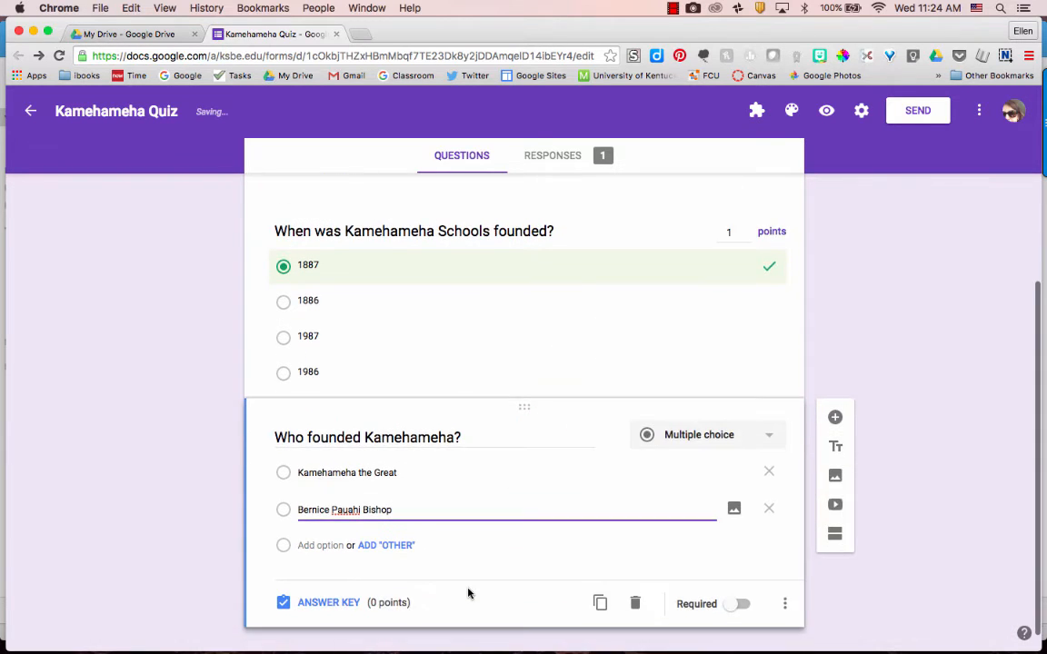
Step: In the founder question's answer key, mark Bernice Pauahi Bishop as the correct answer
click(330, 585)
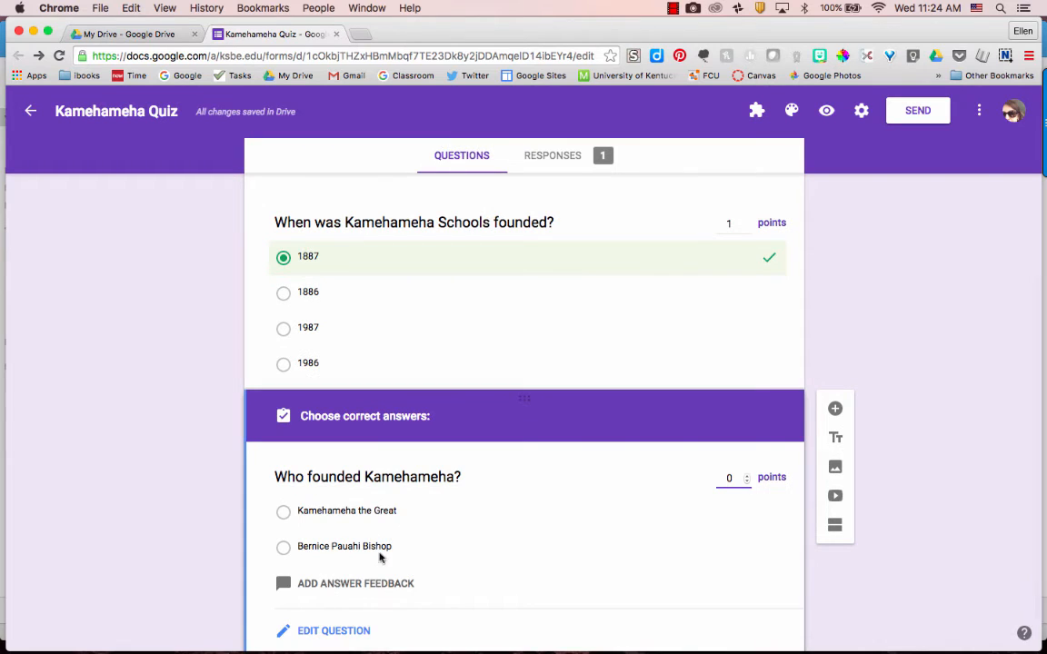
click(385, 548)
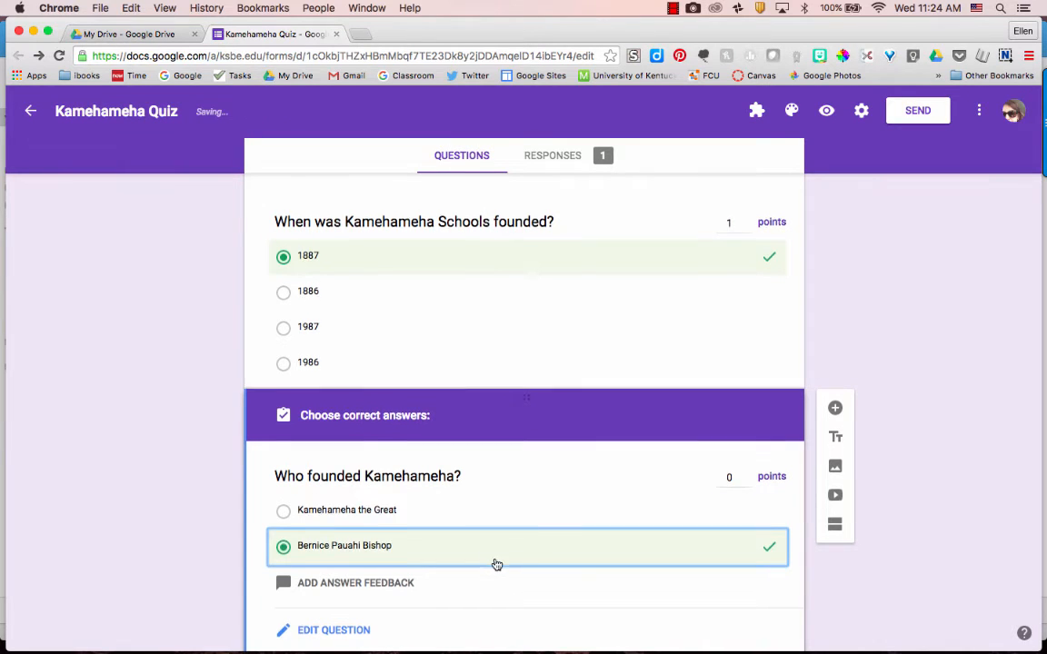
scroll(495, 563, down, 1)
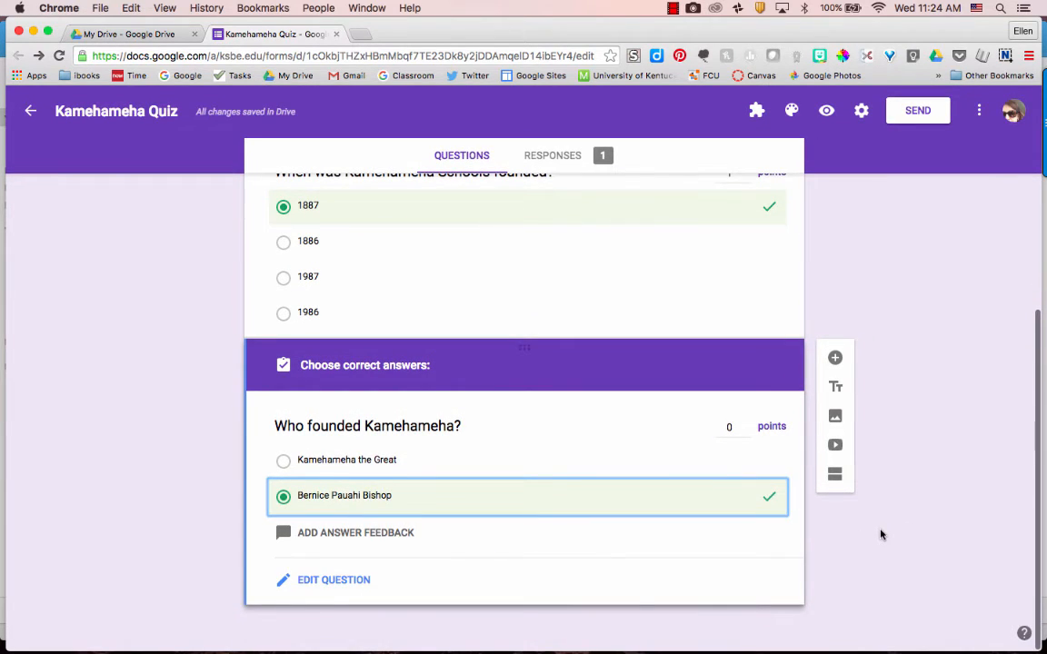
scroll(577, 379, up, 10)
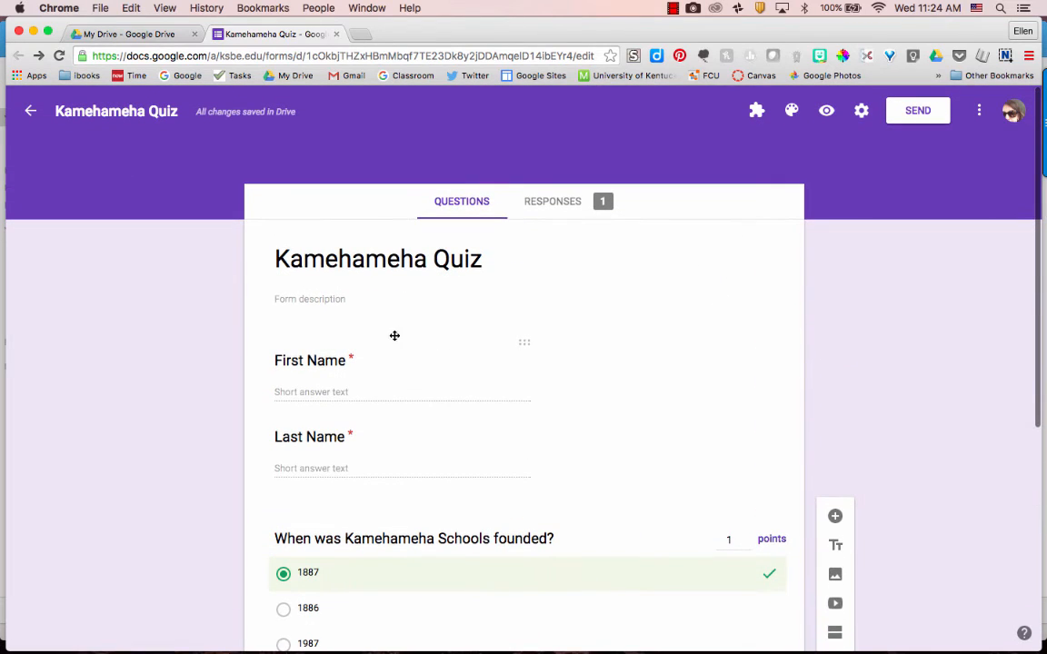
scroll(662, 400, down, 5)
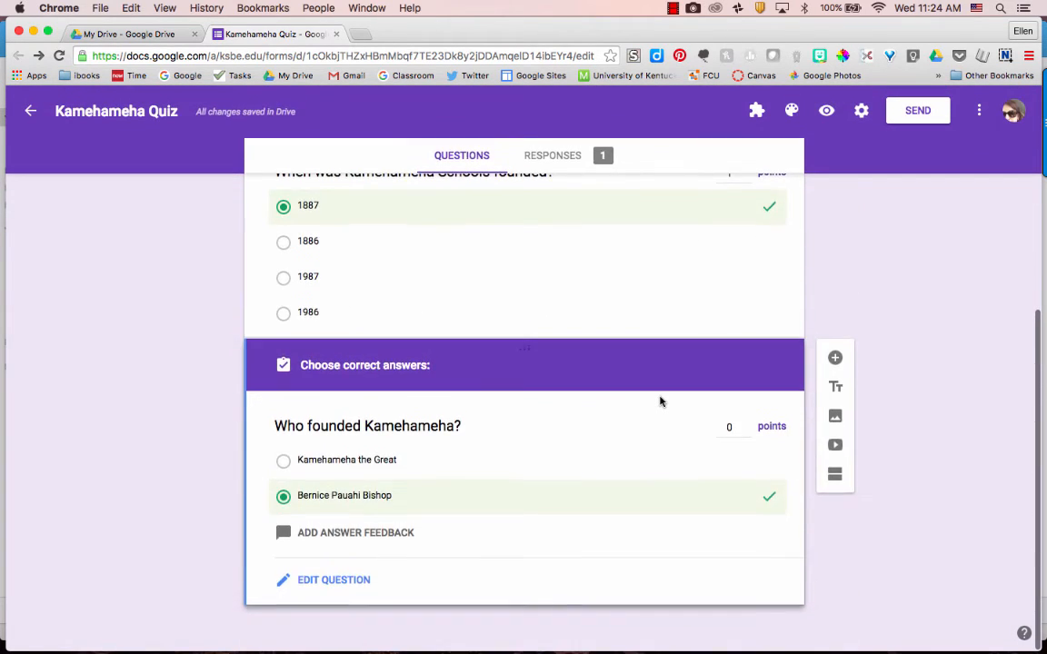
scroll(661, 401, up, 5)
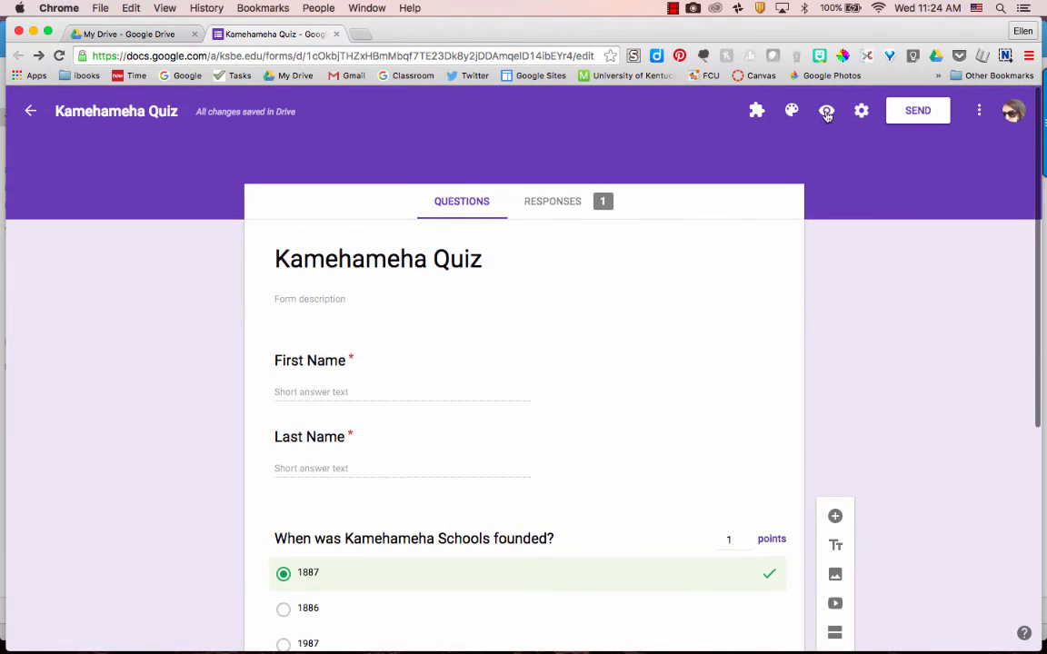
click(826, 113)
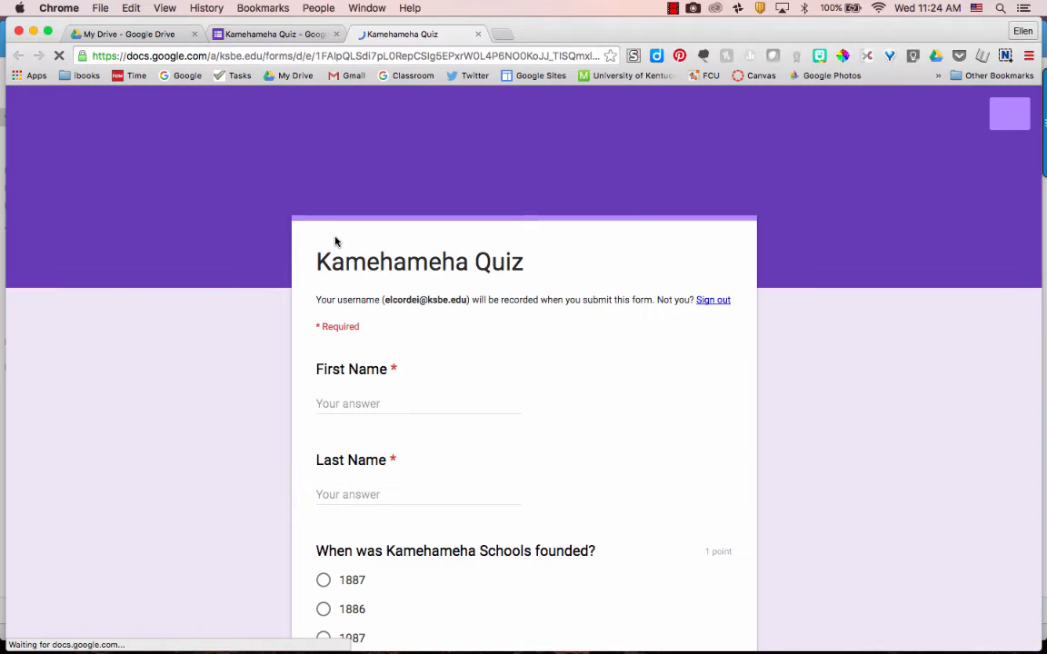
Step: Submit a first test response with the respondent's name, answering 1887 and Bernice Pauahi Bishop
scroll(390, 344, down, 2)
click(345, 315)
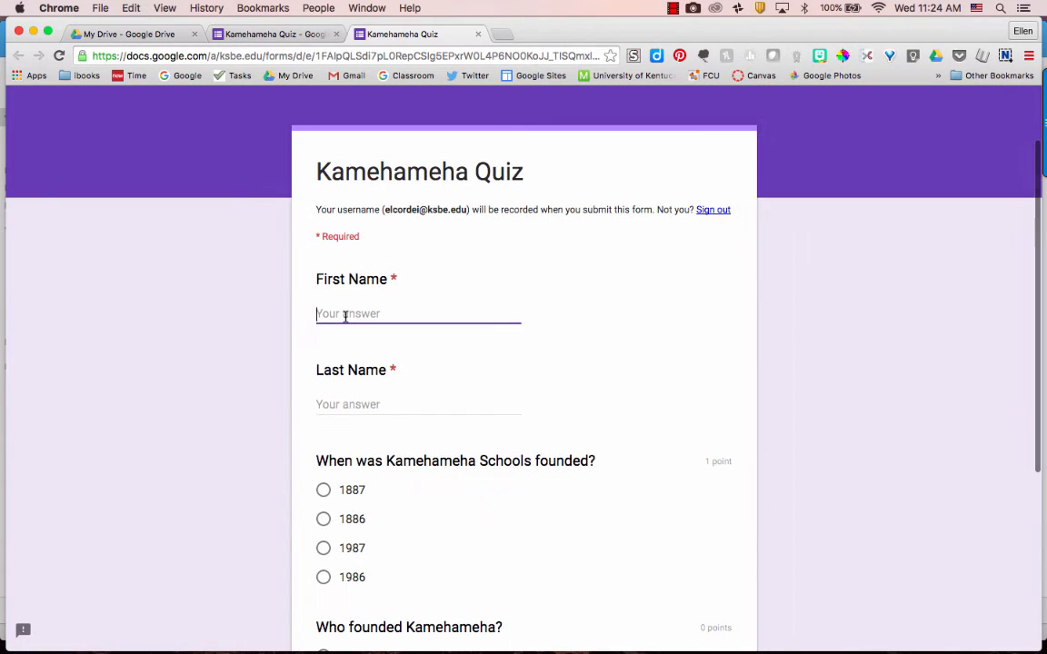
key(Tab)
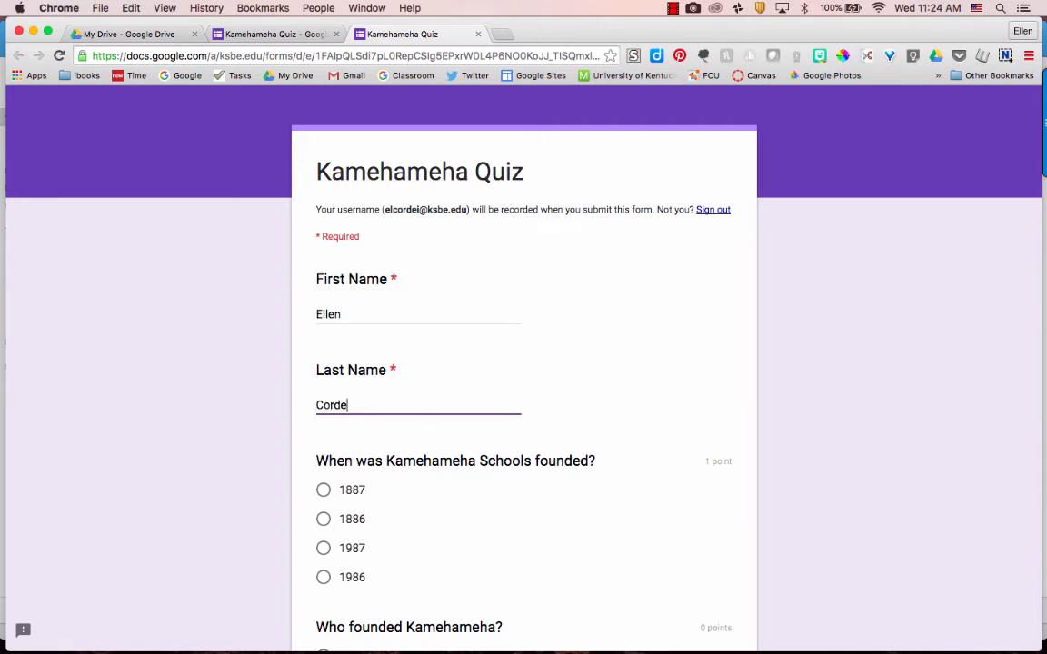
scroll(365, 352, down, 3)
click(324, 361)
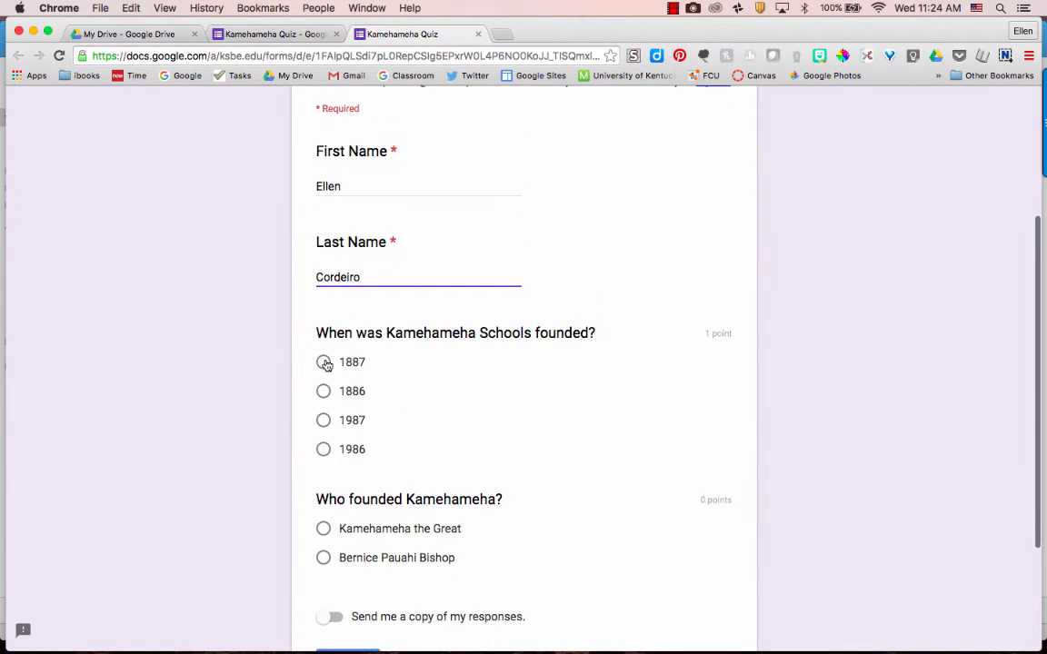
scroll(421, 492, down, 1)
click(324, 497)
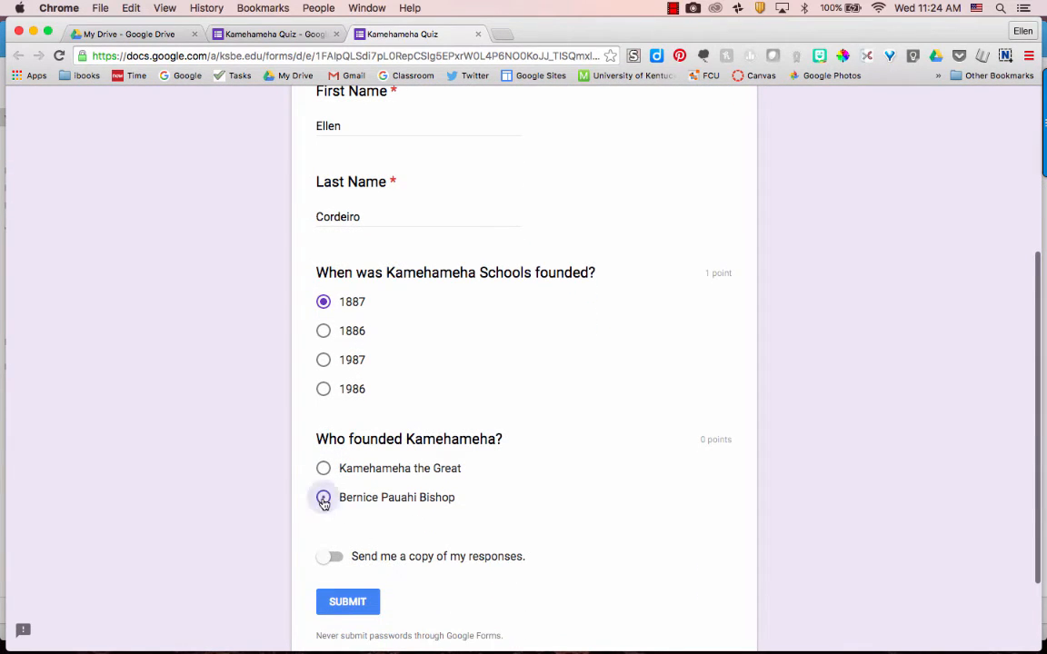
click(348, 603)
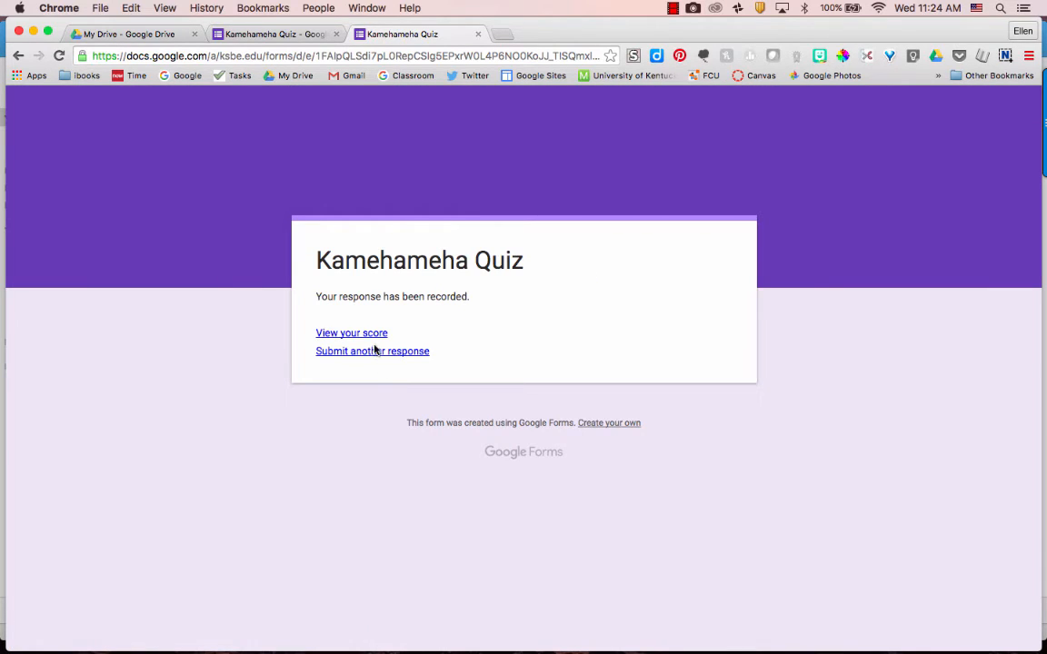
click(478, 33)
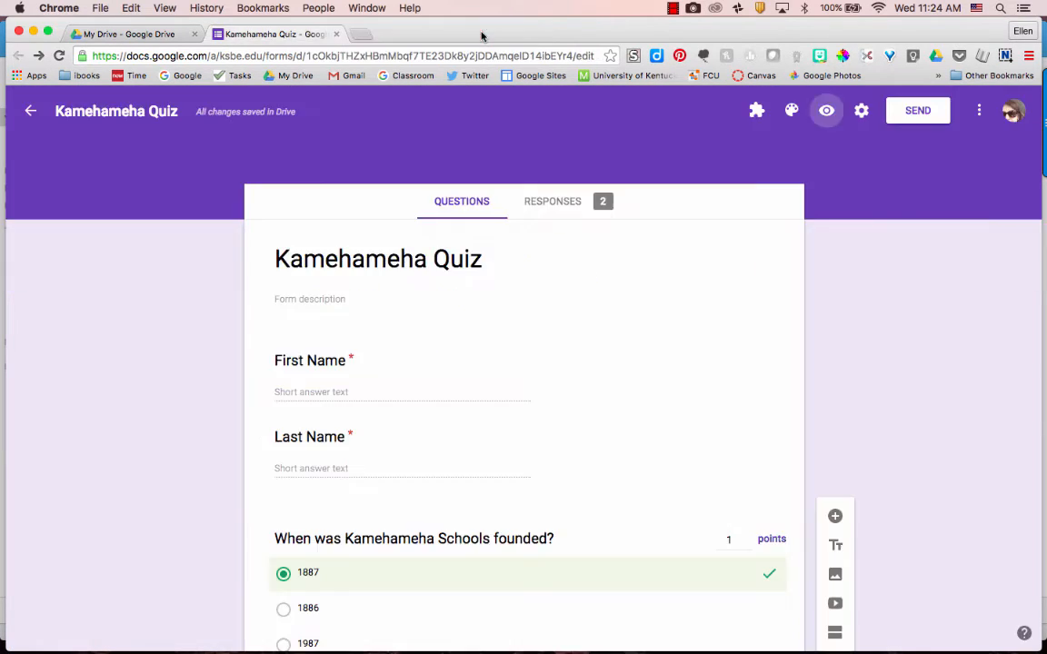
Step: Submit another test response with the respondent's name and 1886 as the founding year
click(827, 110)
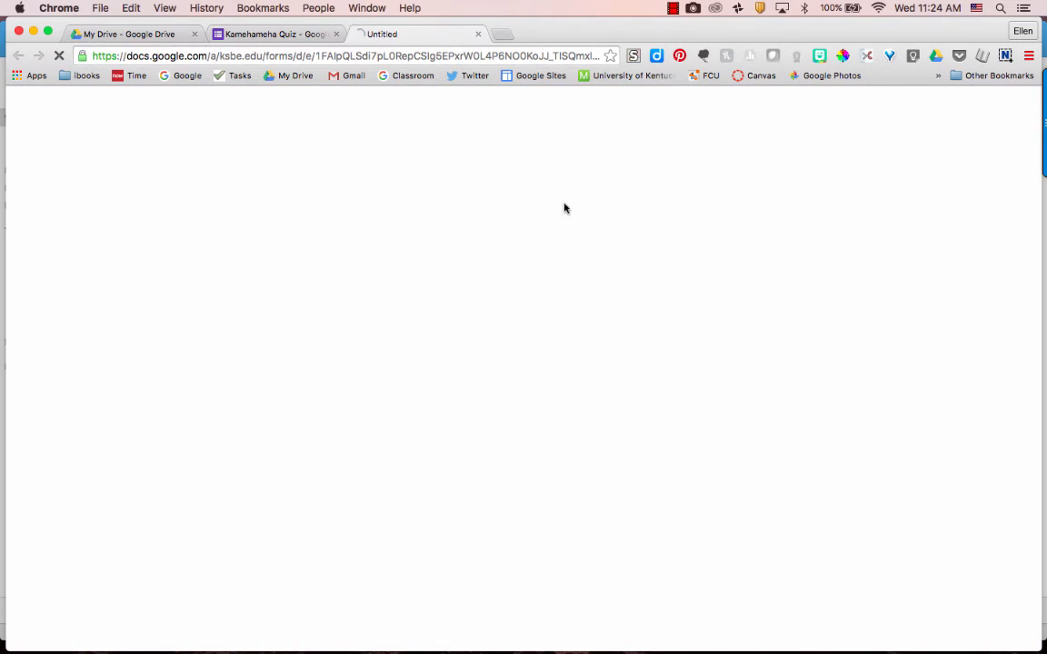
click(332, 400)
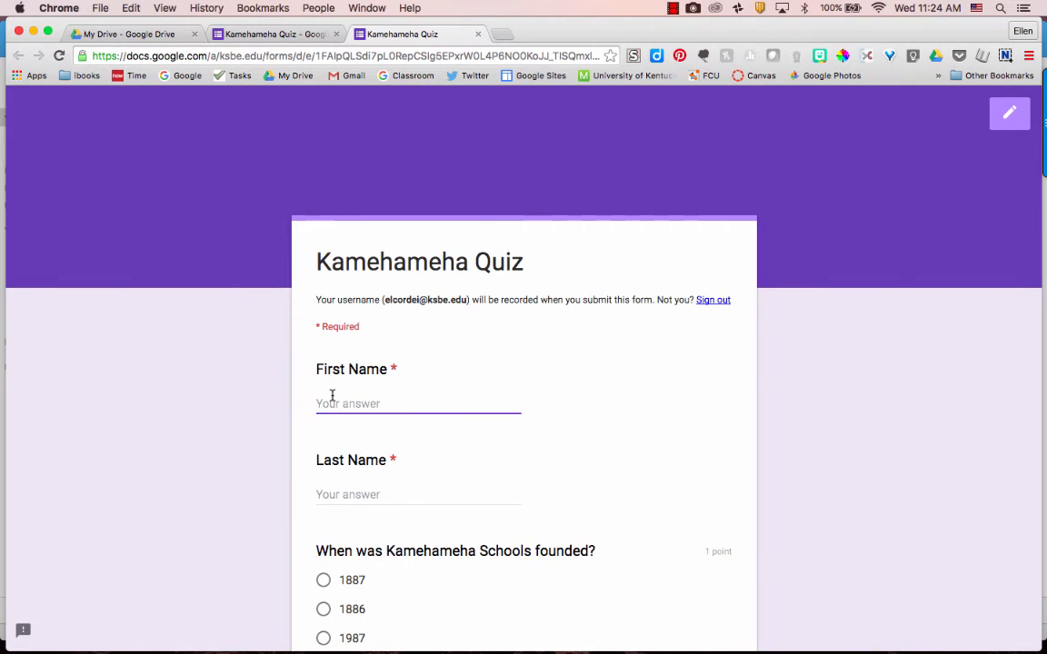
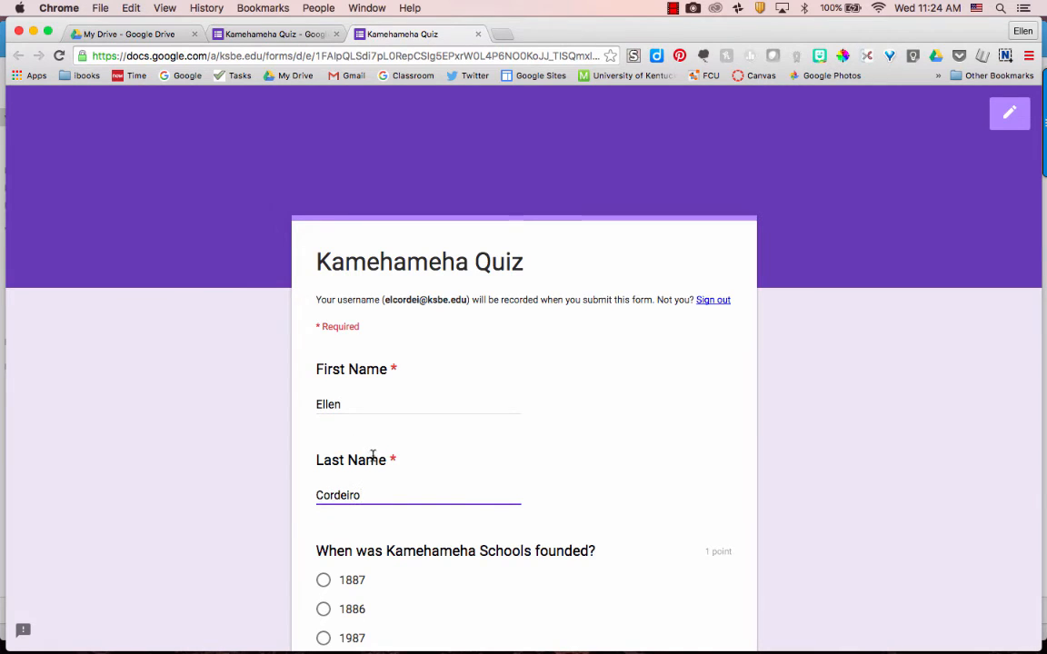
scroll(374, 459, down, 3)
click(325, 477)
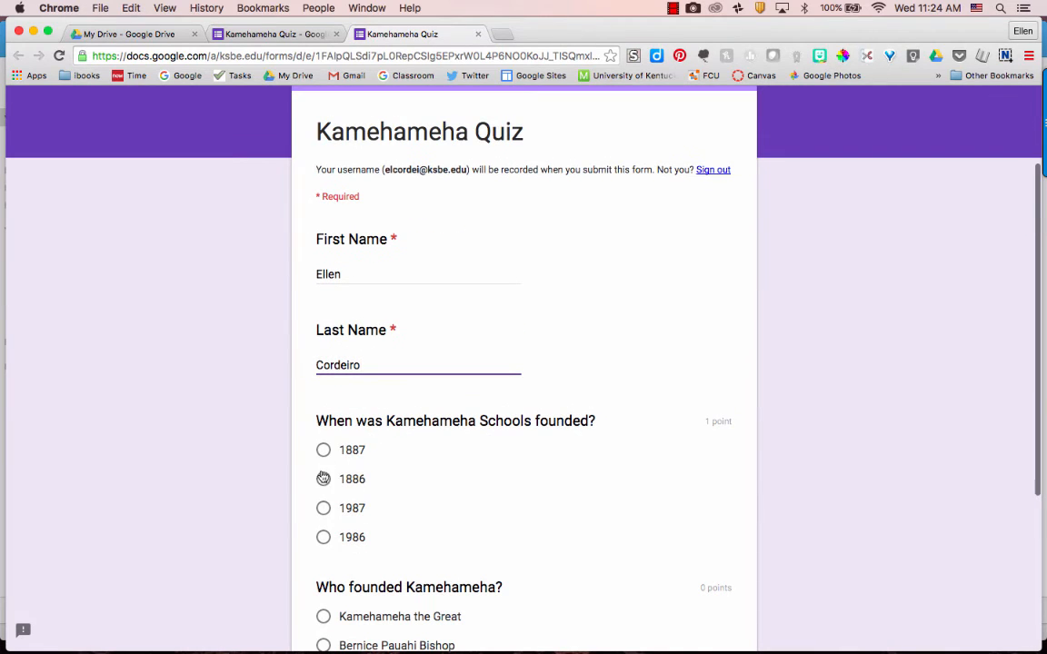
scroll(436, 491, down, 4)
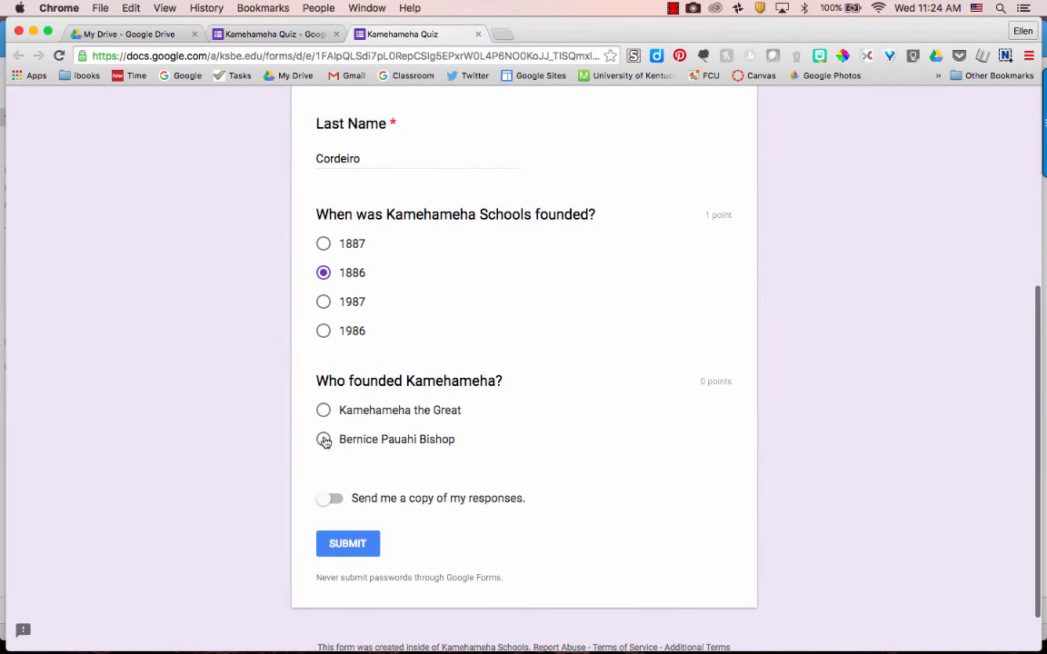
click(354, 543)
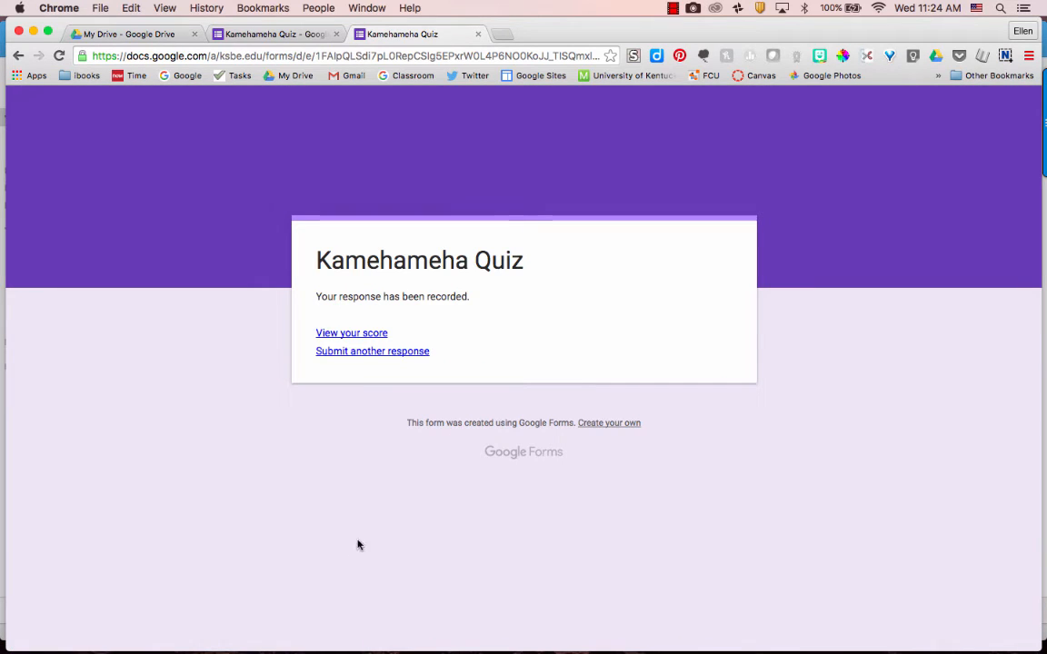
Step: Review the 0/1 graded score showing 1887 as correct, then close the score and form tabs
click(356, 335)
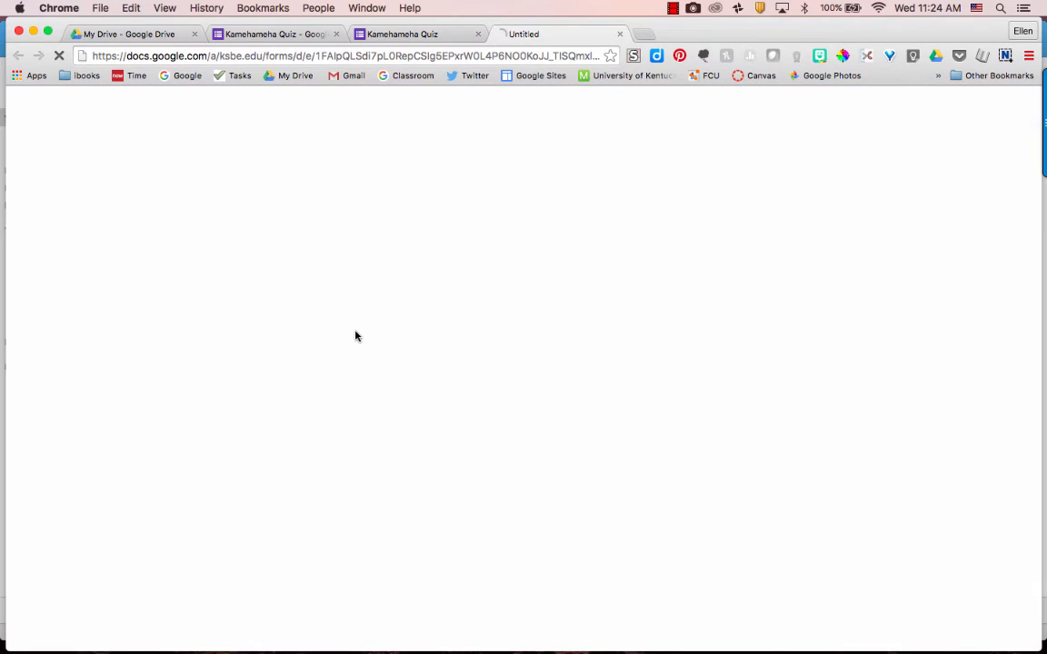
scroll(388, 410, down, 5)
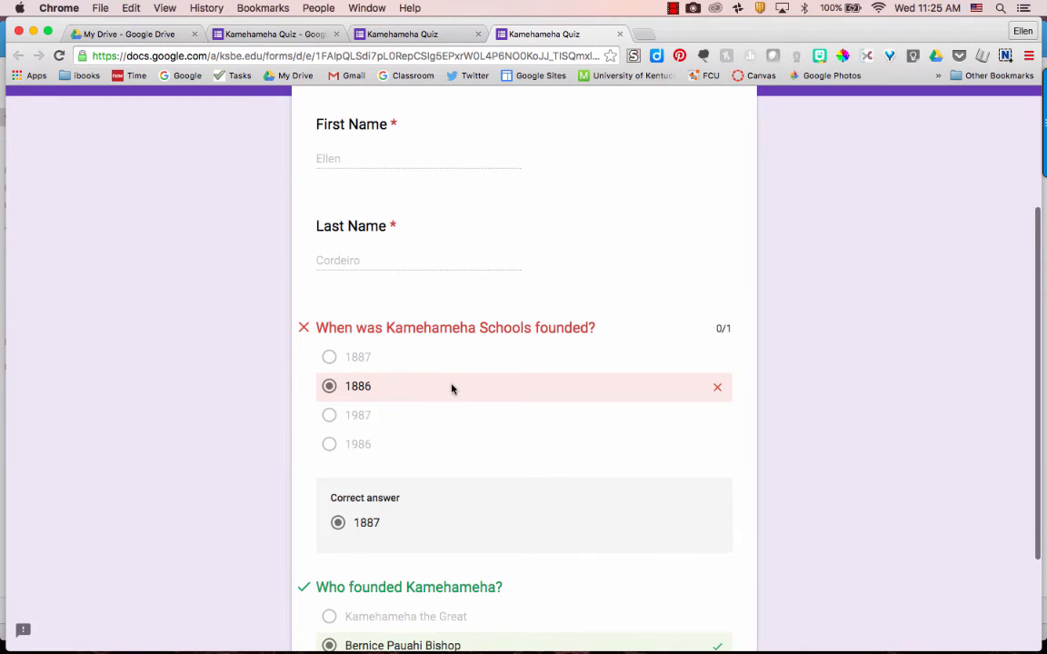
scroll(451, 388, down, 2)
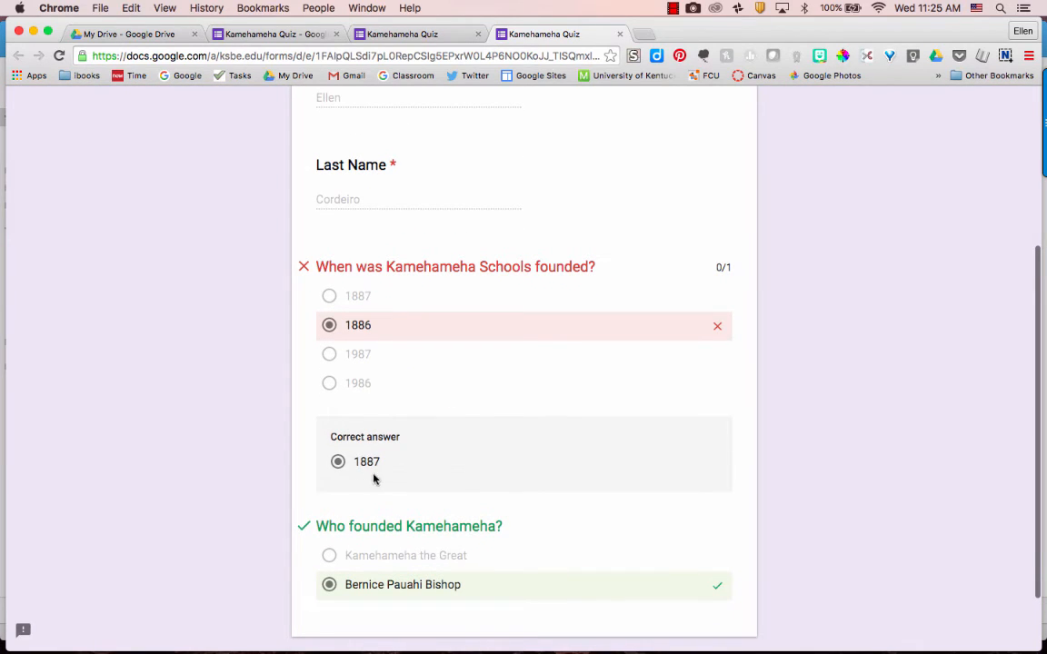
scroll(373, 479, down, 2)
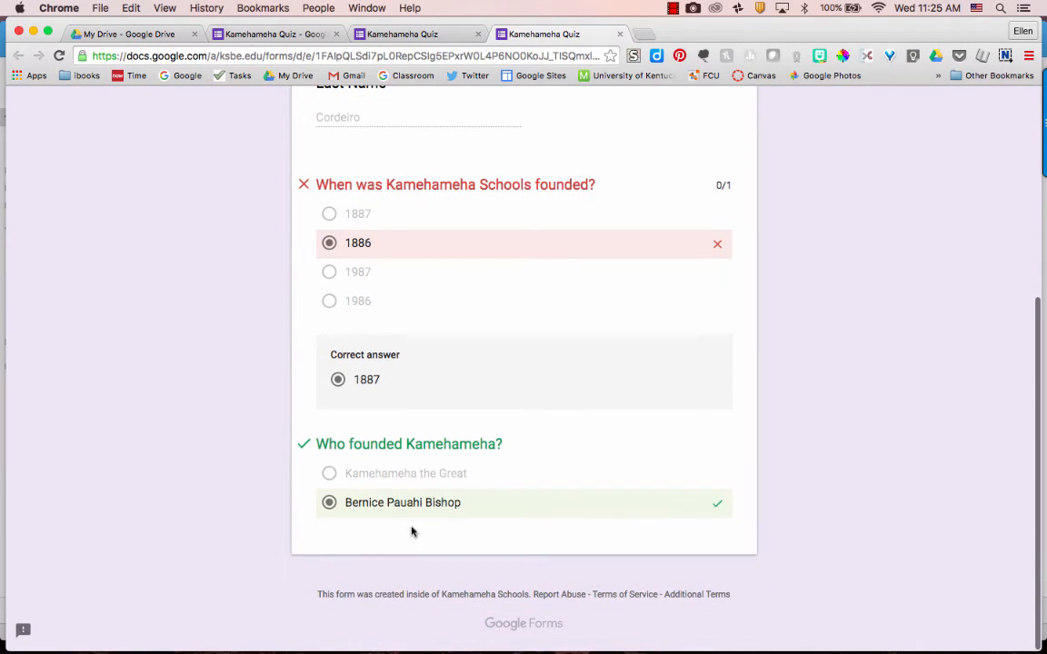
scroll(427, 538, up, 8)
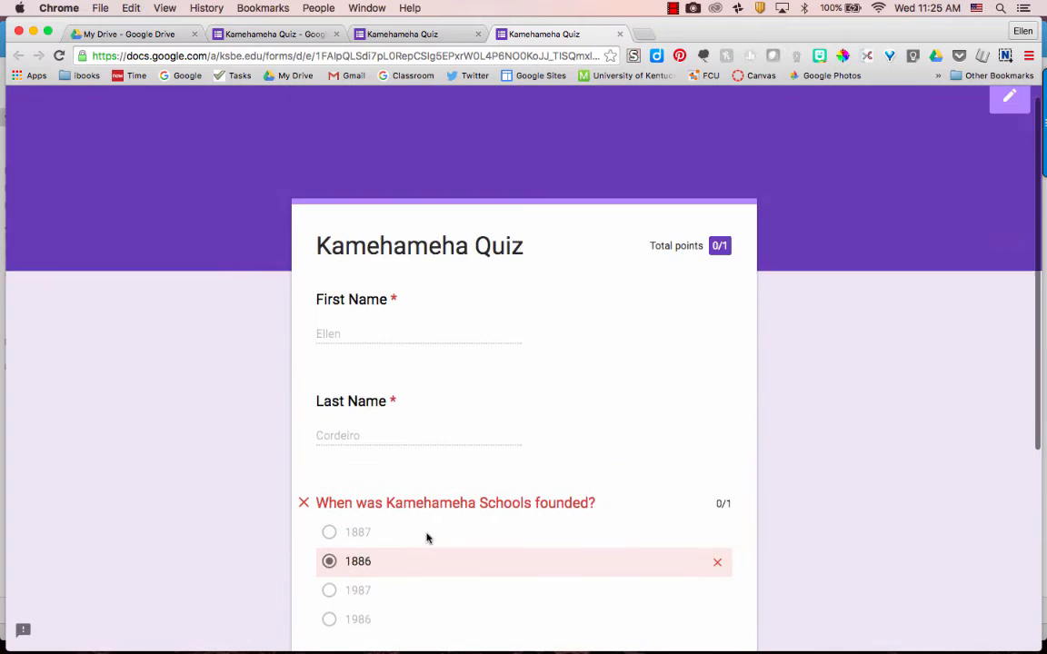
scroll(428, 539, up, 1)
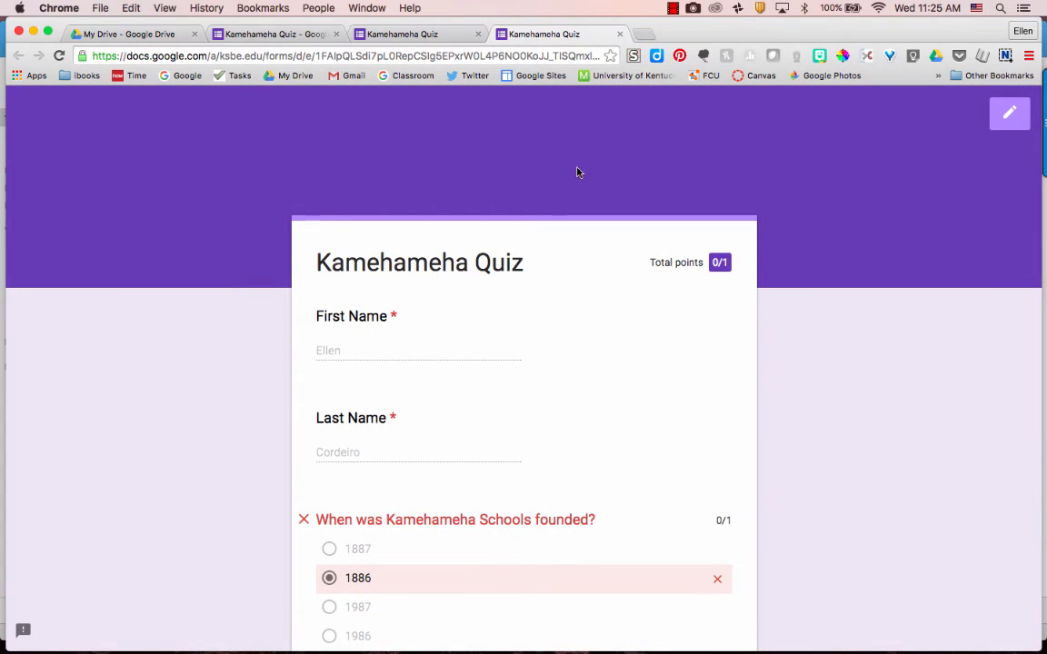
click(619, 35)
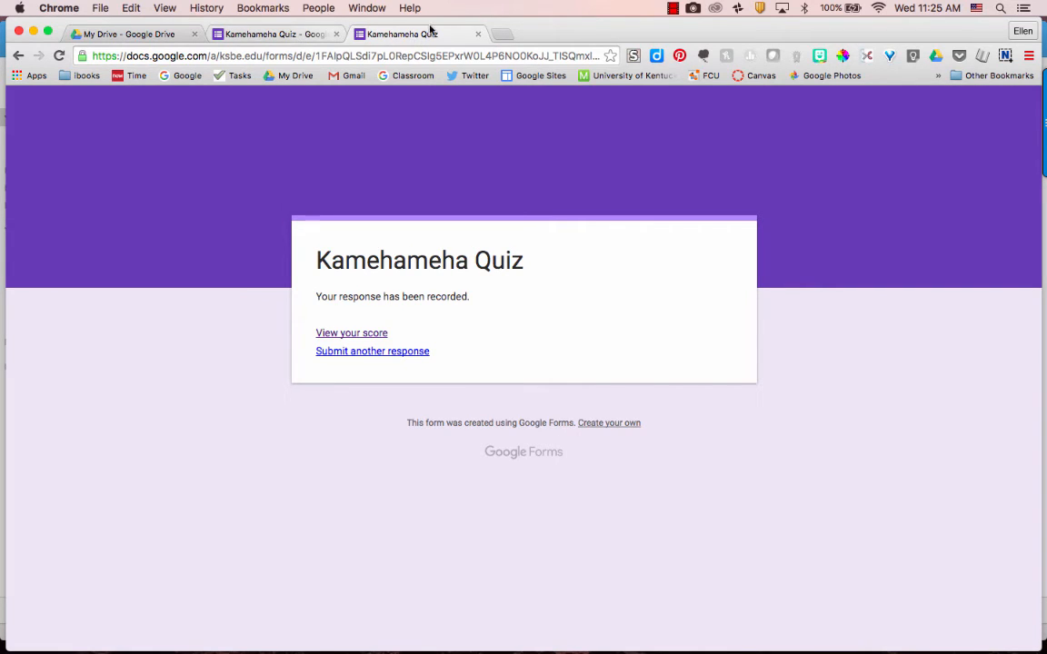
click(477, 35)
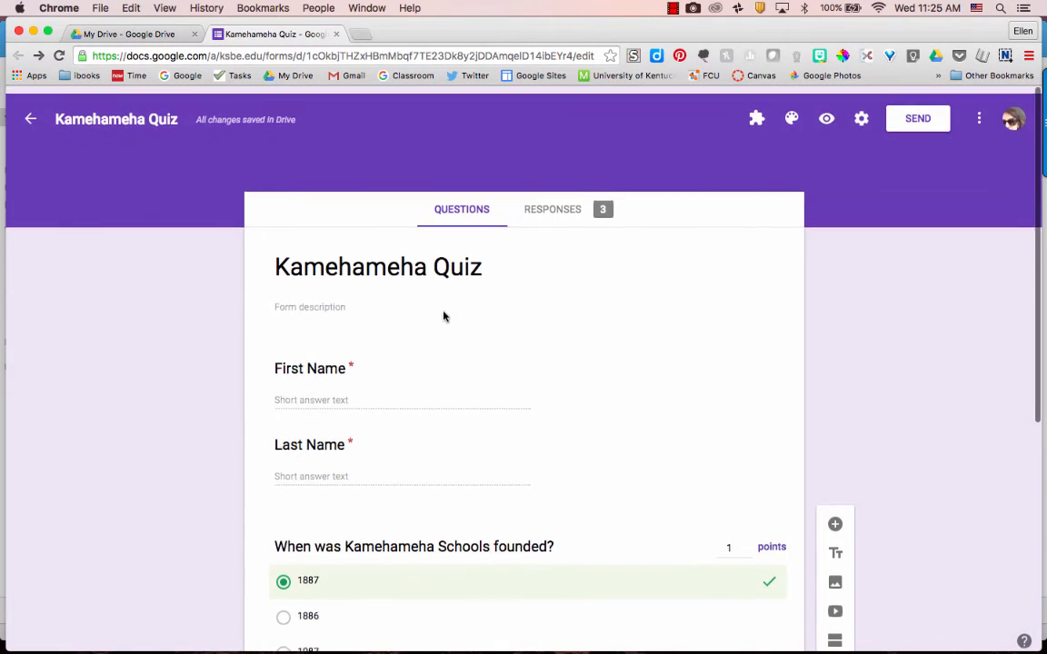
Step: Scroll through the Responses summary of the quiz's three graded submissions
click(554, 203)
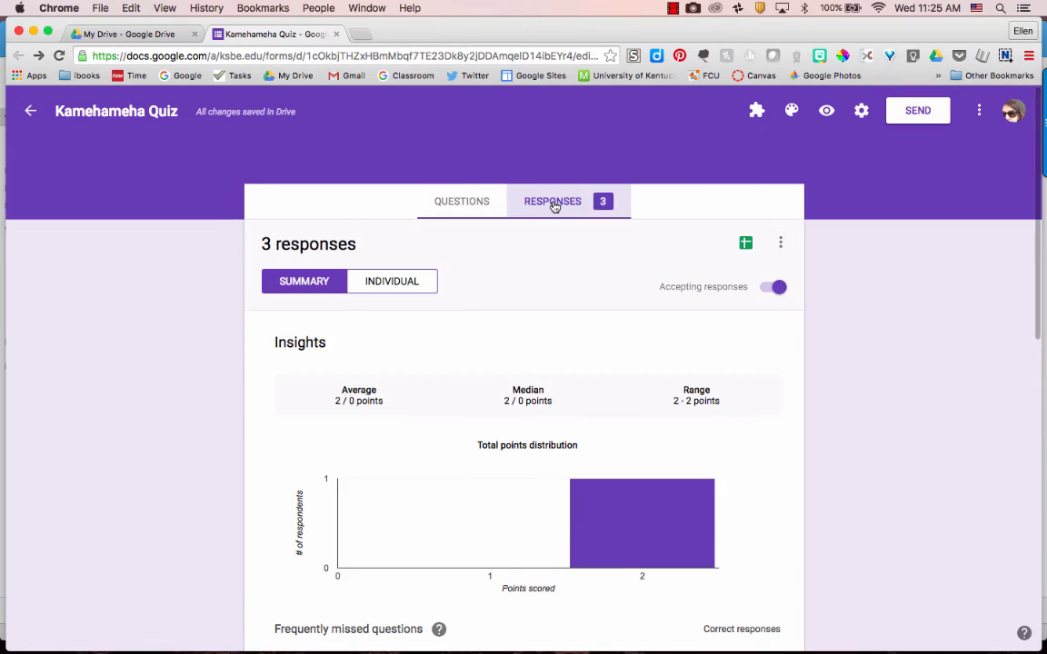
scroll(645, 471, down, 2)
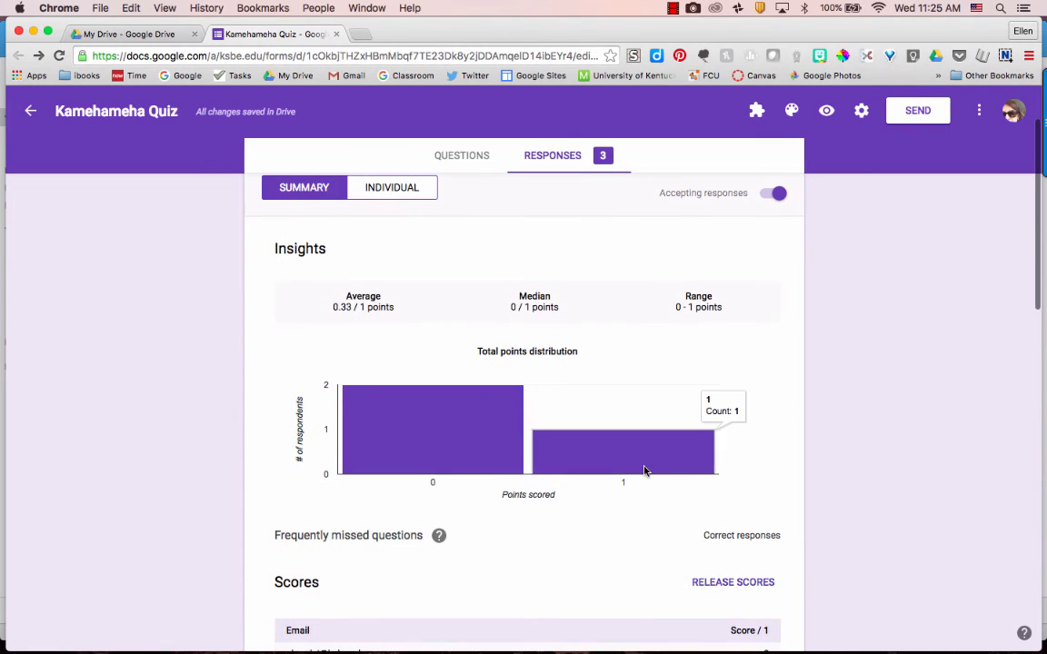
scroll(645, 470, down, 1)
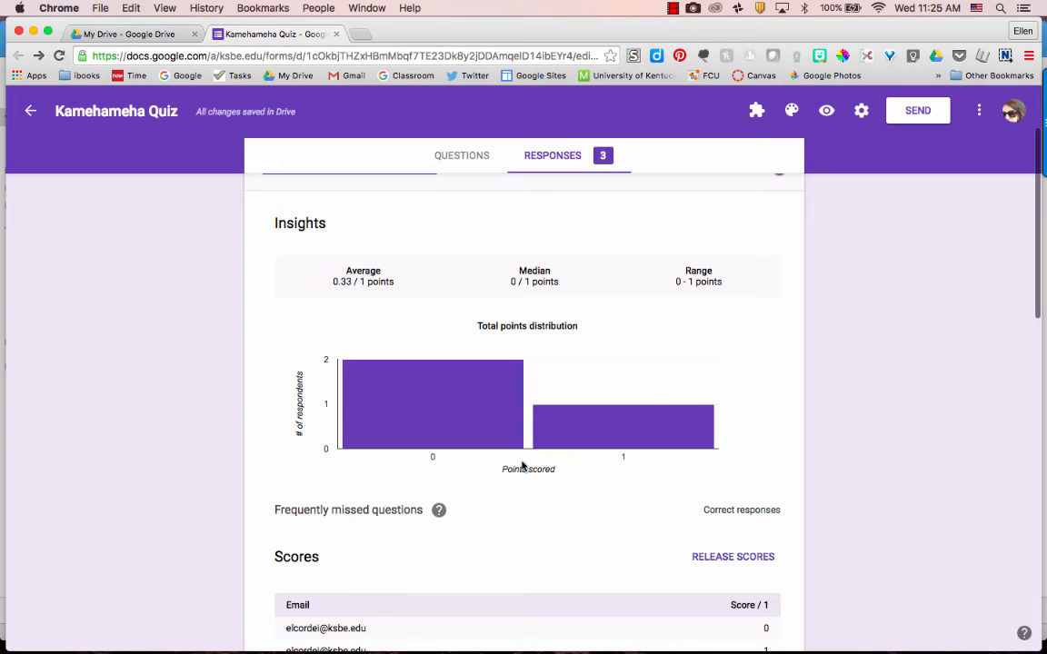
scroll(521, 464, down, 1)
scroll(522, 466, down, 8)
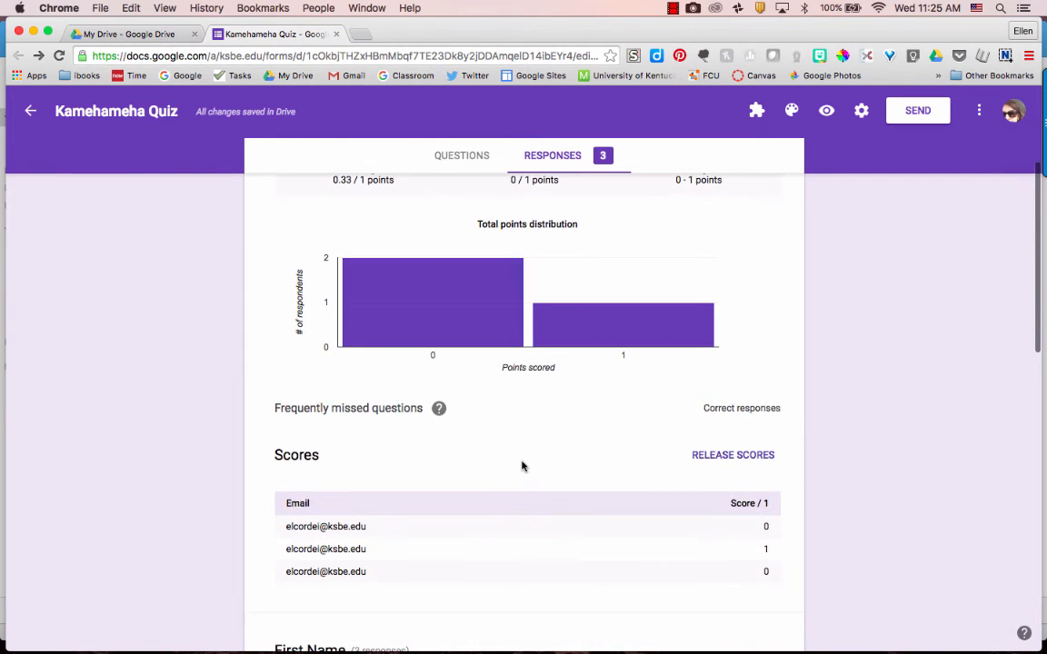
scroll(522, 466, down, 12)
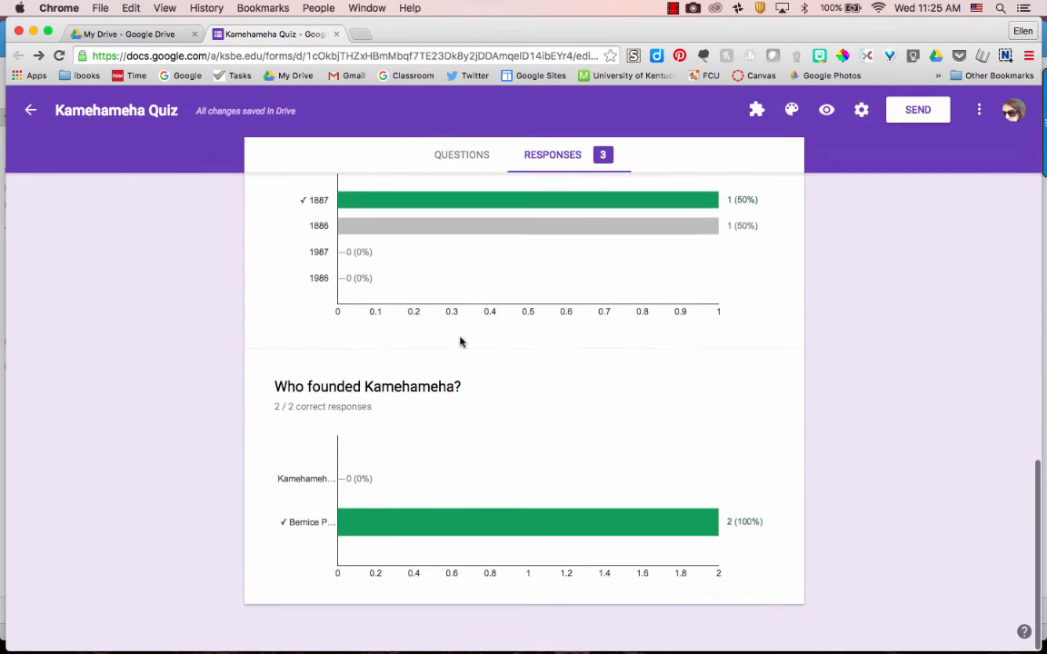
scroll(460, 341, up, 20)
Step: Browse individual responses, then return to the summary scores: average 0.33/1, scores 0, 1, 0
click(398, 288)
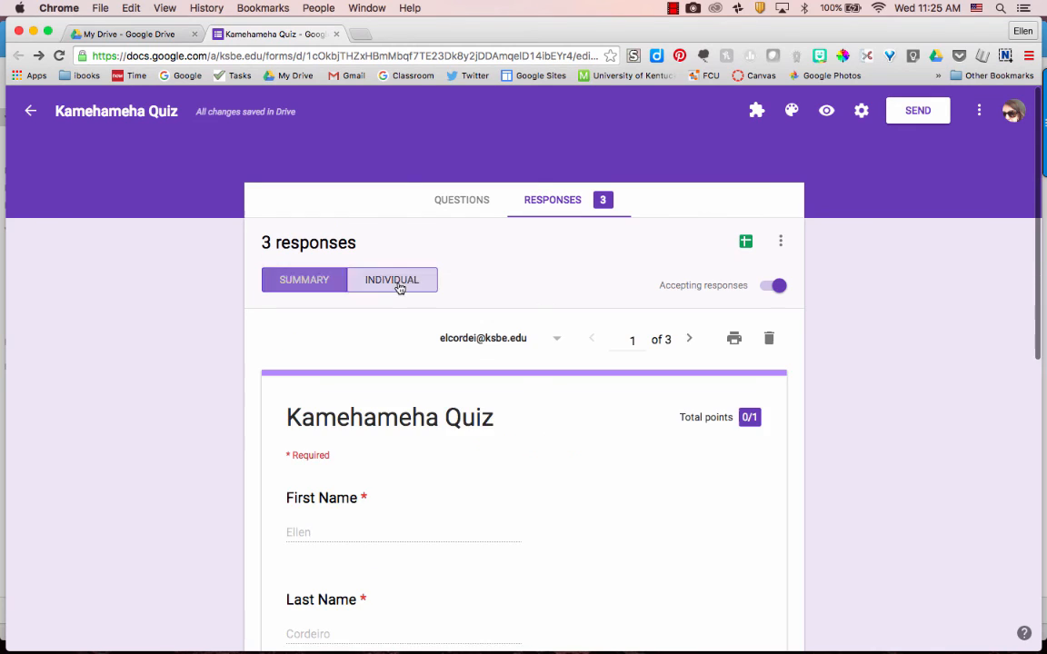
scroll(418, 400, down, 3)
scroll(418, 400, down, 5)
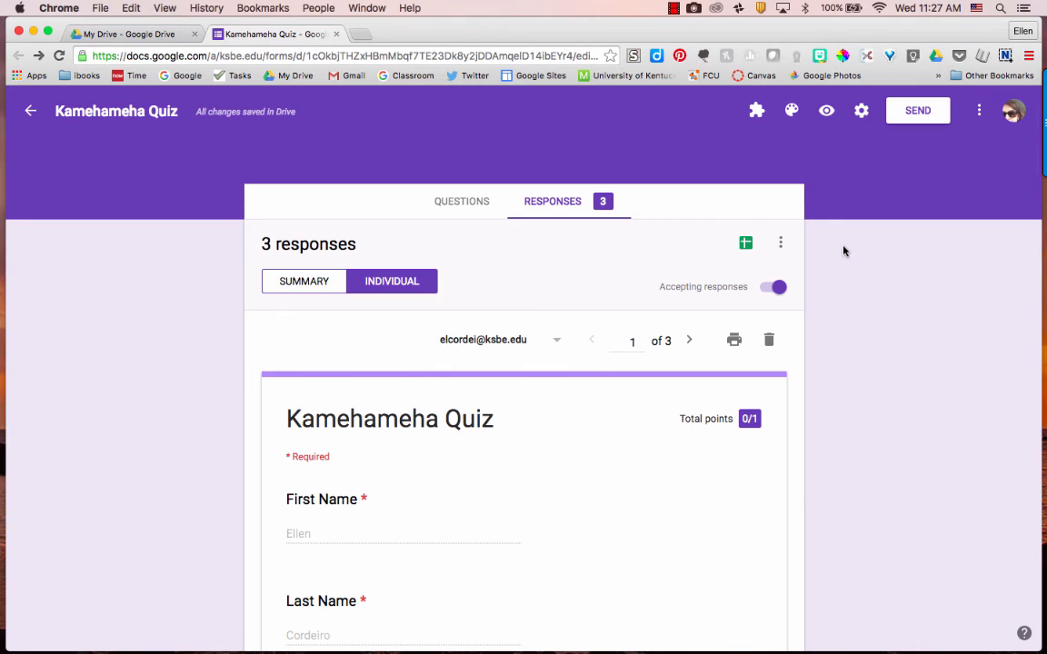
scroll(846, 309, down, 2)
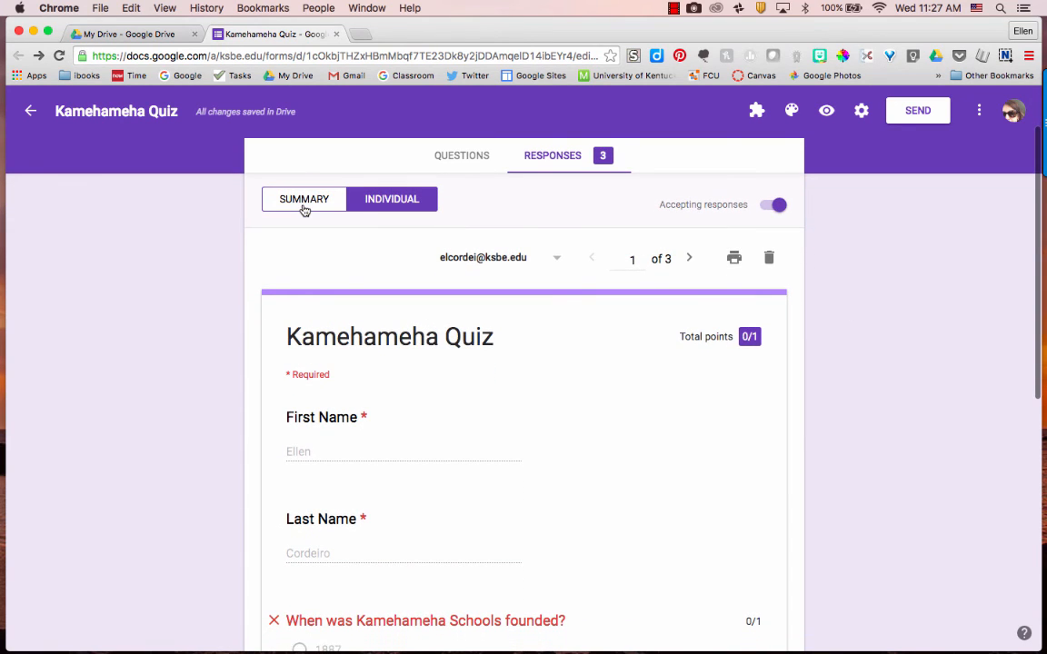
click(303, 204)
scroll(587, 475, down, 3)
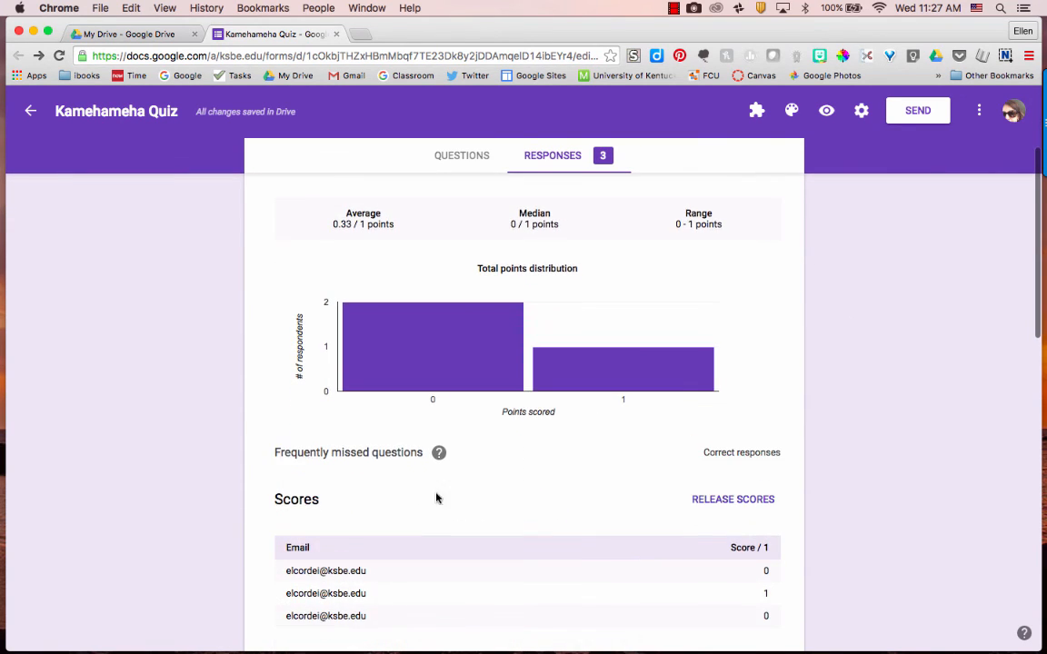
Step: Email and release scores to all three respondents, then open the responses spreadsheet
click(720, 501)
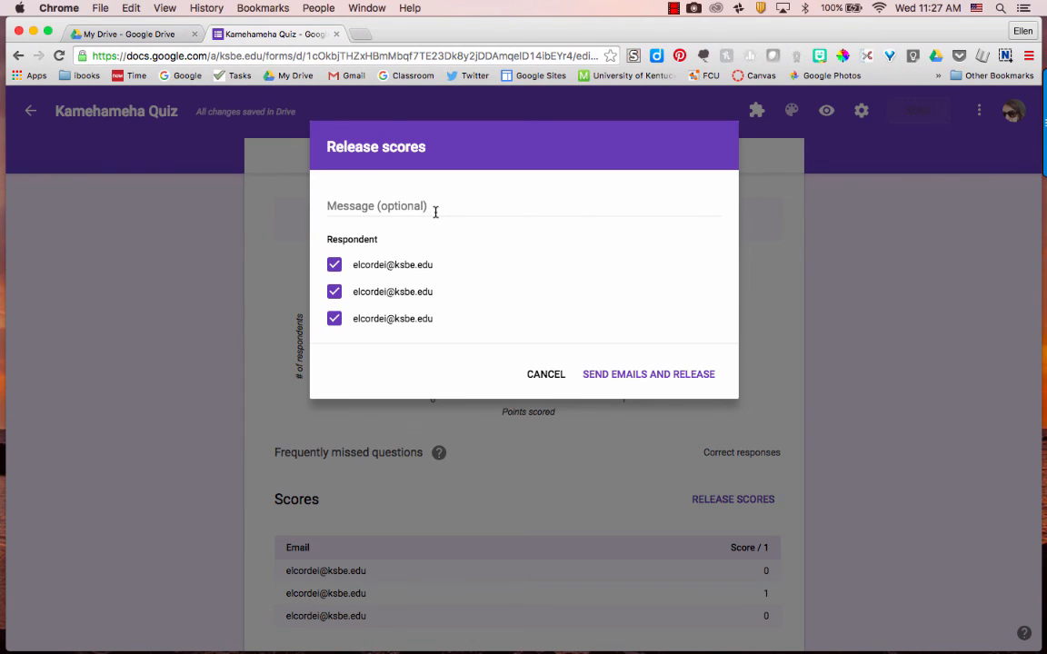
click(624, 375)
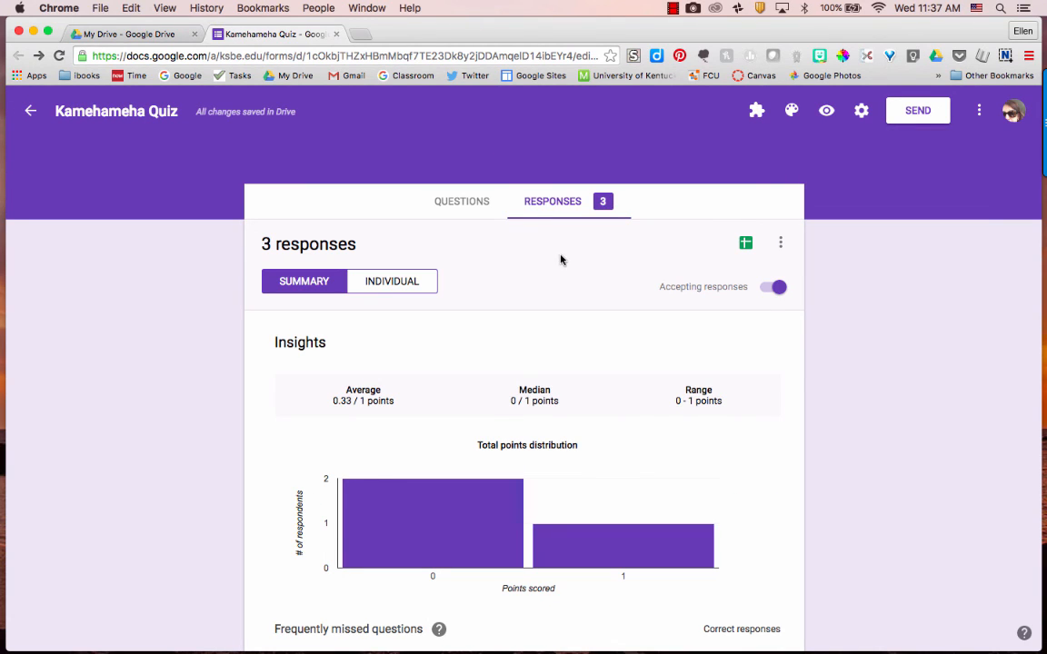
click(747, 244)
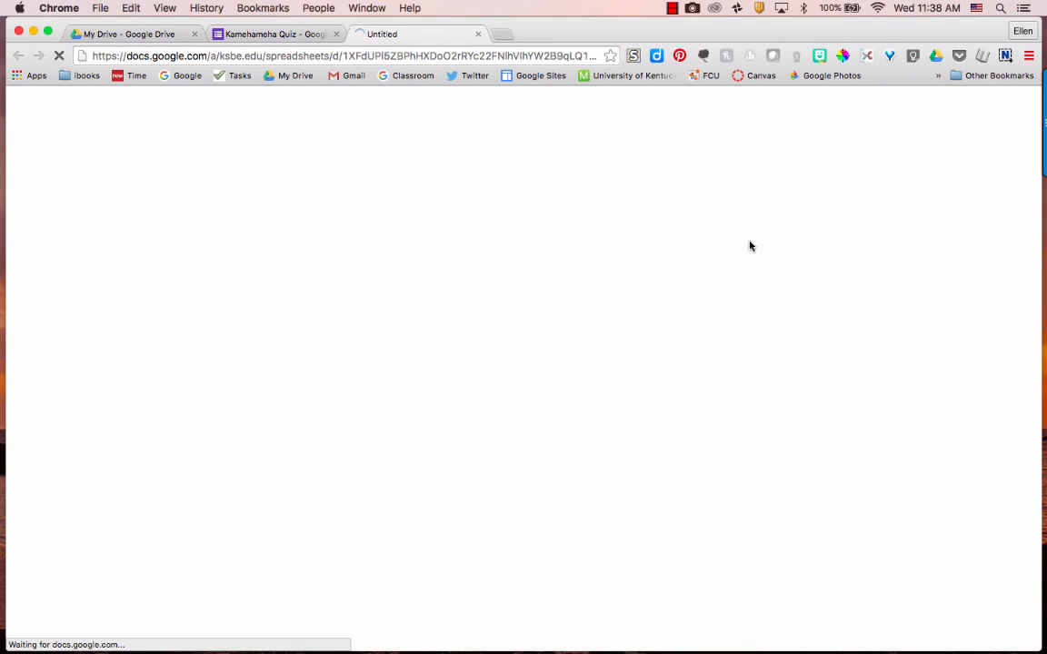